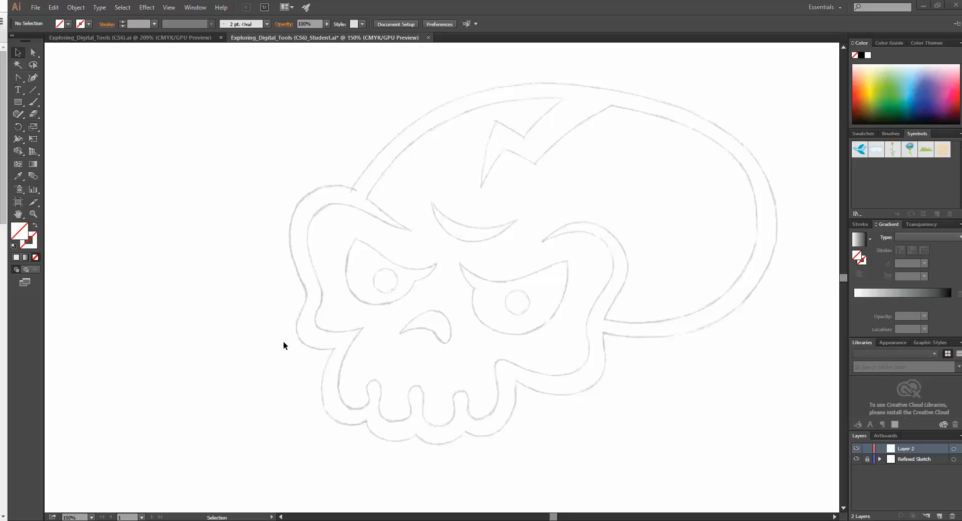
click(33, 102)
mouse_move(129, 242)
mouse_down()
mouse_move(182, 147)
mouse_move(202, 155)
mouse_move(176, 259)
mouse_up()
drag(143, 131, 224, 295)
drag(164, 216, 185, 146)
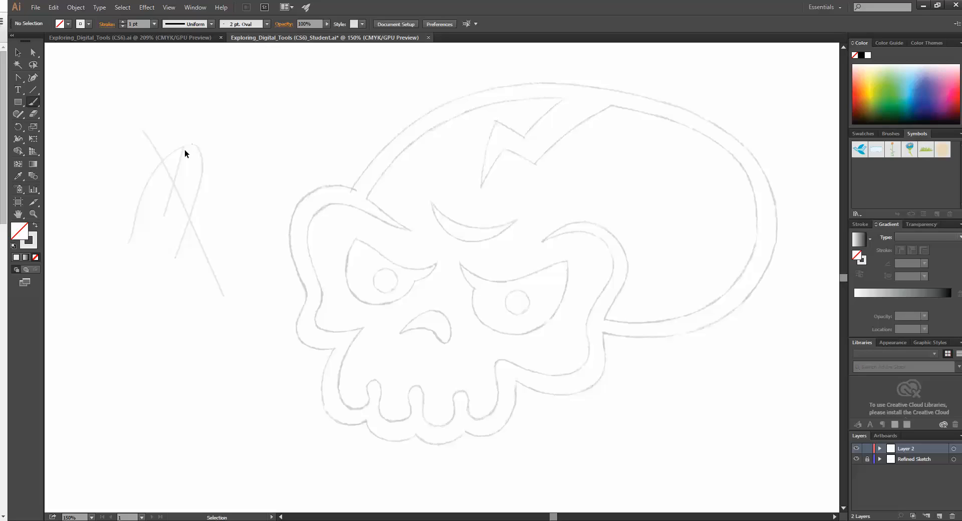
key(ctrl+z)
key(ctrl+z)
key(ctrl+z)
key(ctrl+z)
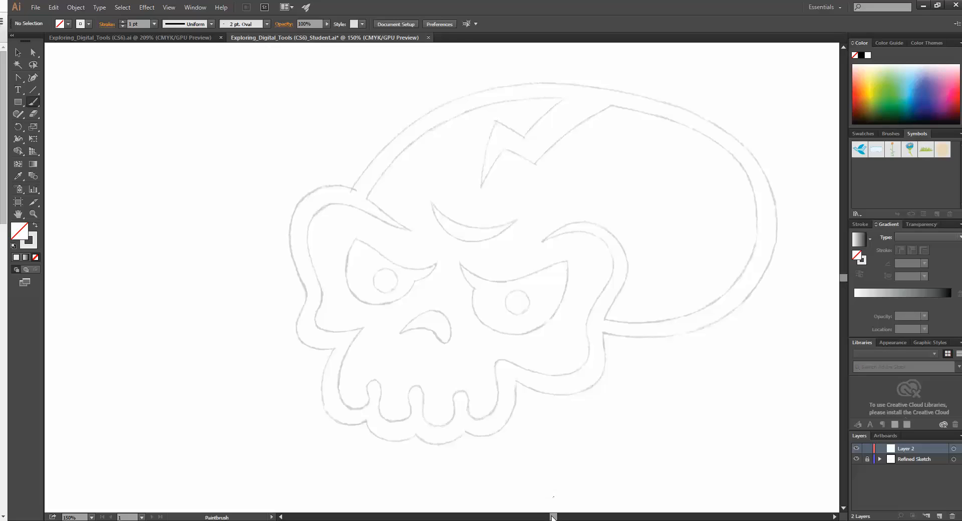
Step: Switch to the browser and examine the Exploring_Digital_Tools (CS6)_Student.ai link on the Mastering Vector Art page, then return to Illustrator
drag(554, 518, 556, 518)
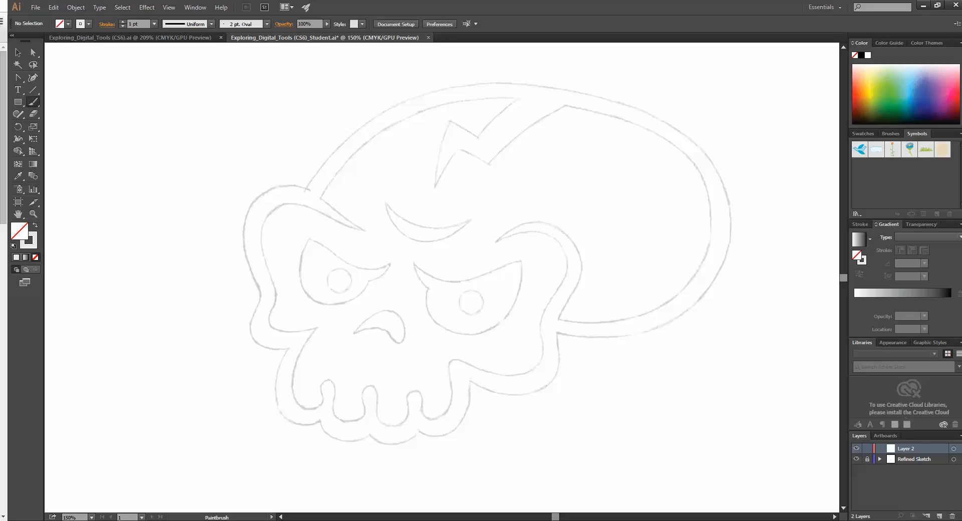
drag(0, 301, 305, 2)
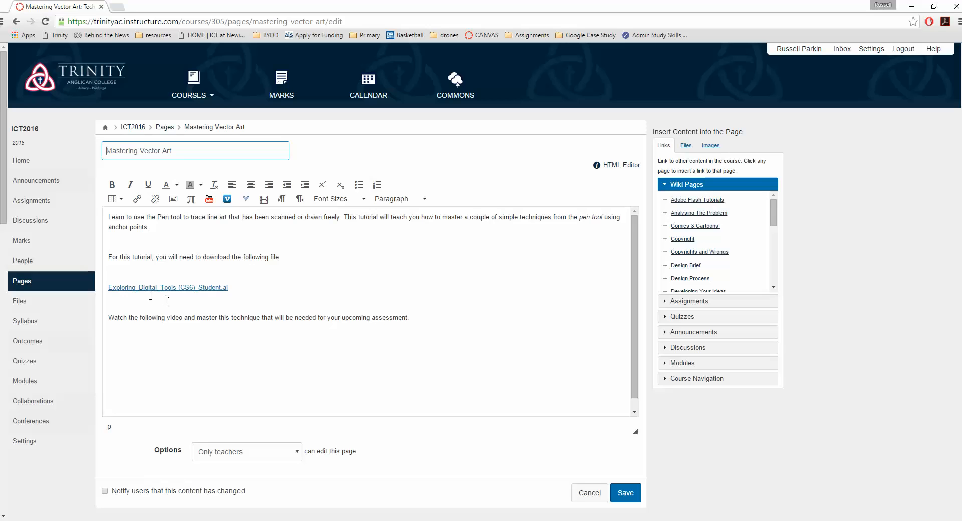
drag(242, 290, 107, 290)
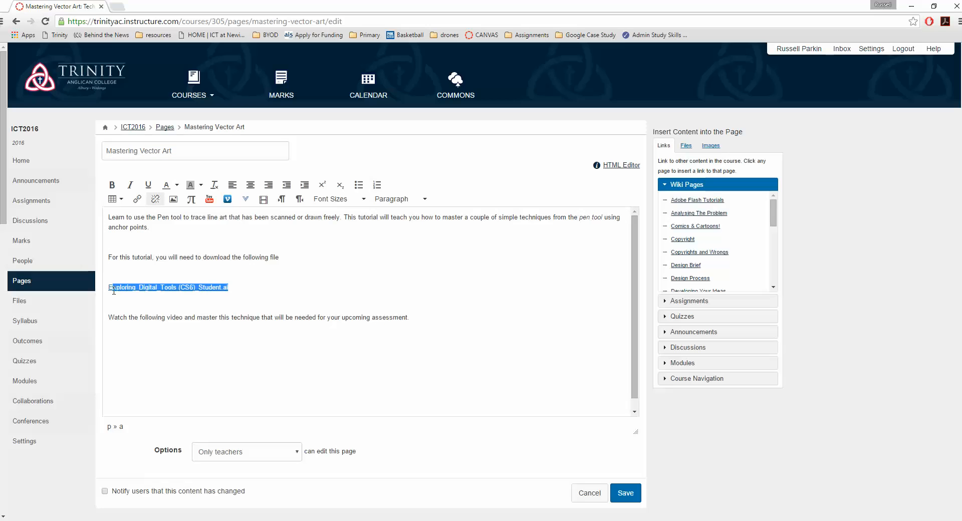
click(236, 291)
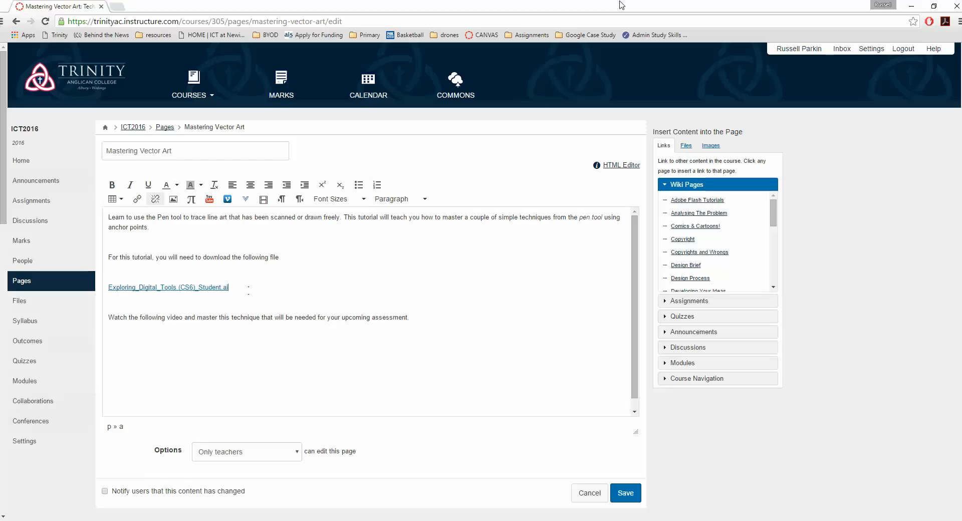
mouse_move(620, 5)
mouse_down()
mouse_move(506, 93)
mouse_move(0, 224)
mouse_up()
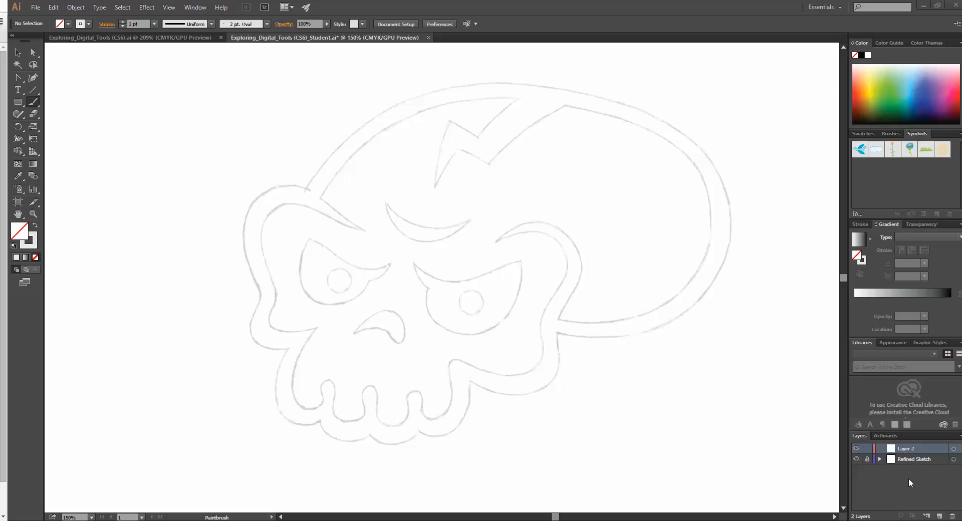
Step: Delete Layer 2 and create a new layer named Pen above the Refined Sketch layer
click(952, 517)
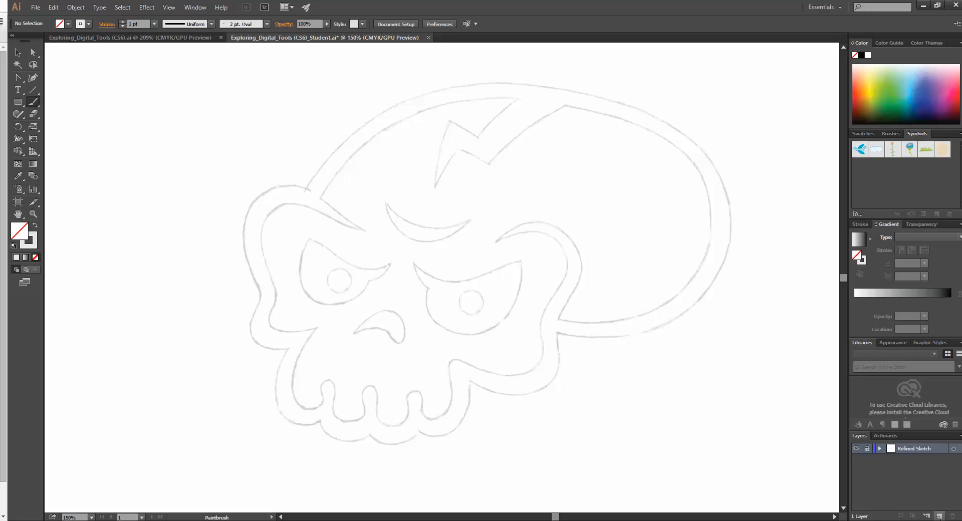
click(941, 517)
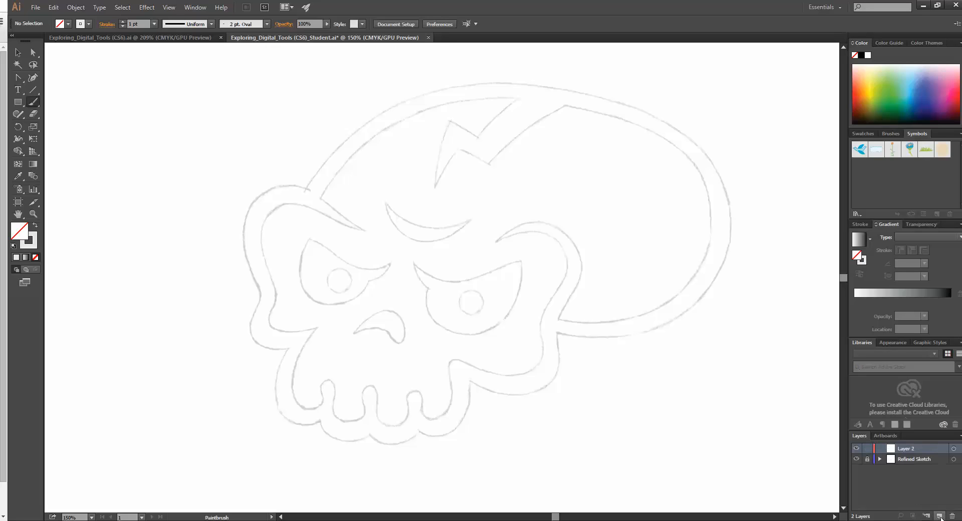
double_click(915, 449)
text(Pen)
key(Return)
click(25, 78)
click(58, 78)
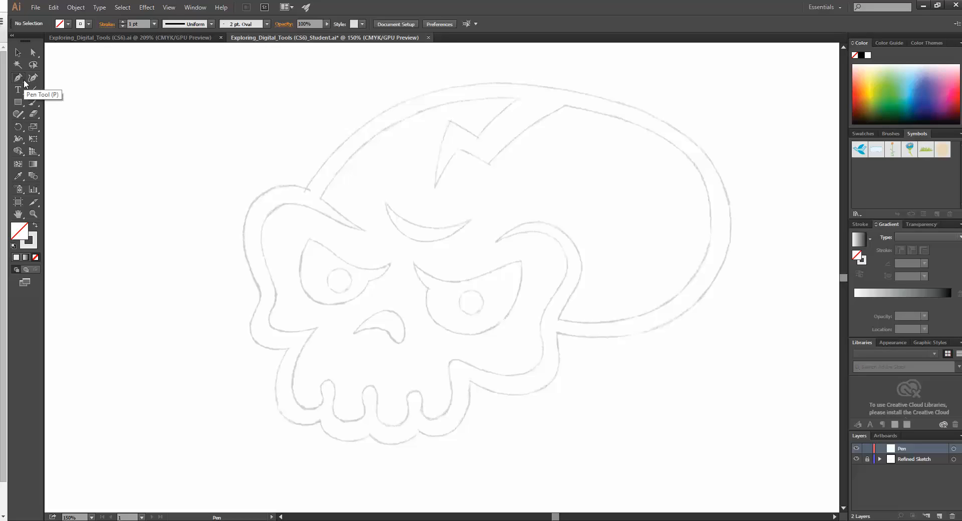
click(23, 82)
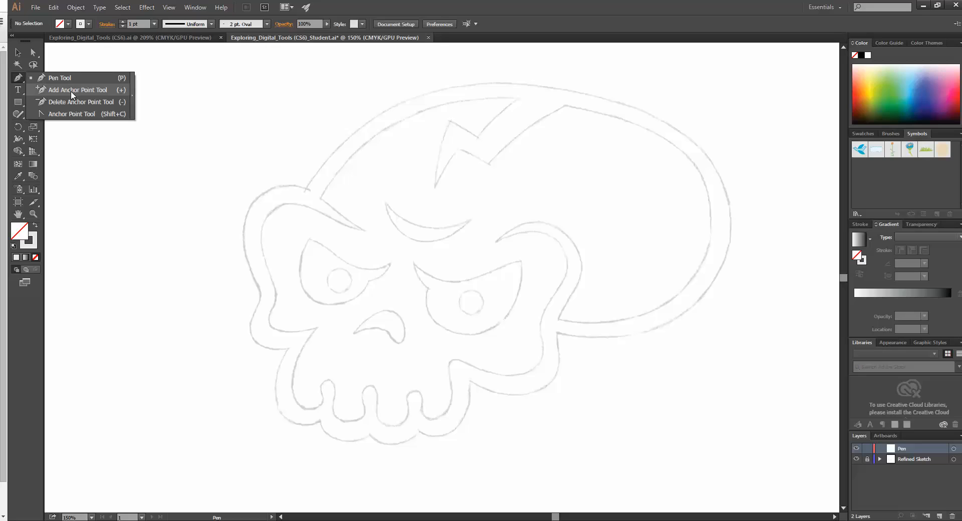
click(78, 121)
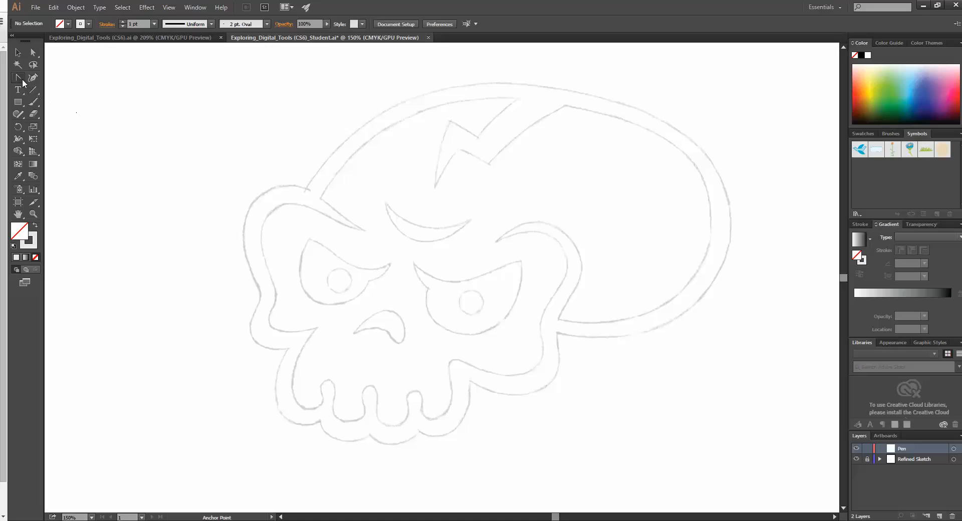
Step: Start the skull's outer outline with straight Pen segments from the left brow bulge over the top of the cranium
drag(22, 81, 40, 76)
click(258, 198)
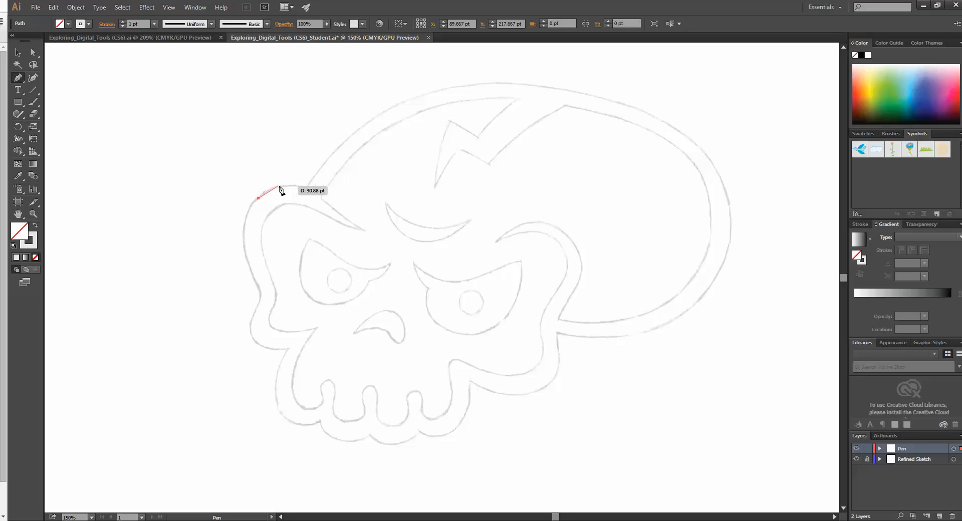
drag(279, 186, 307, 189)
click(306, 189)
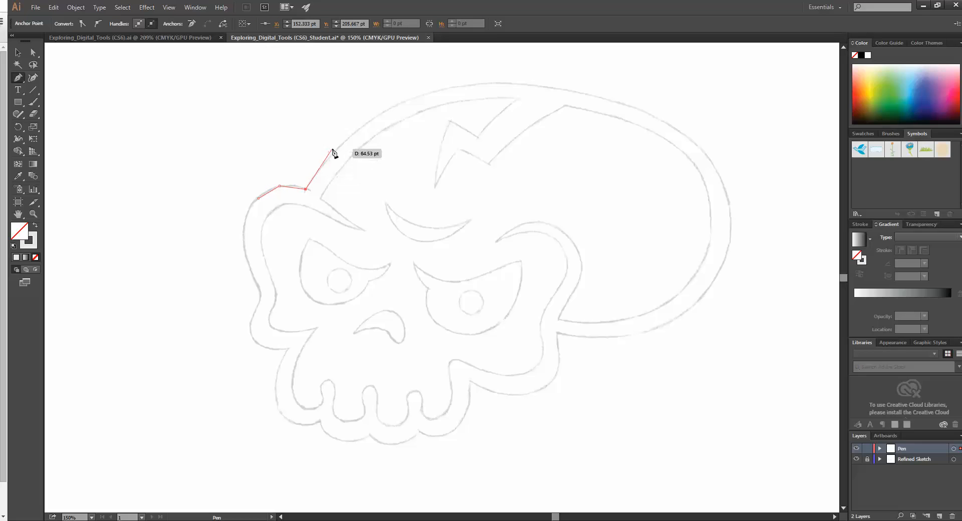
click(335, 149)
click(420, 95)
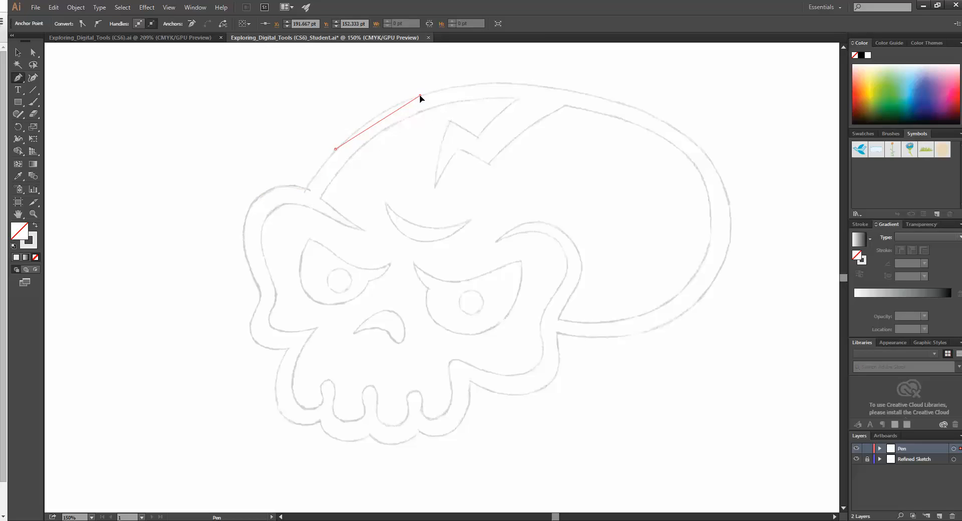
click(529, 84)
click(650, 114)
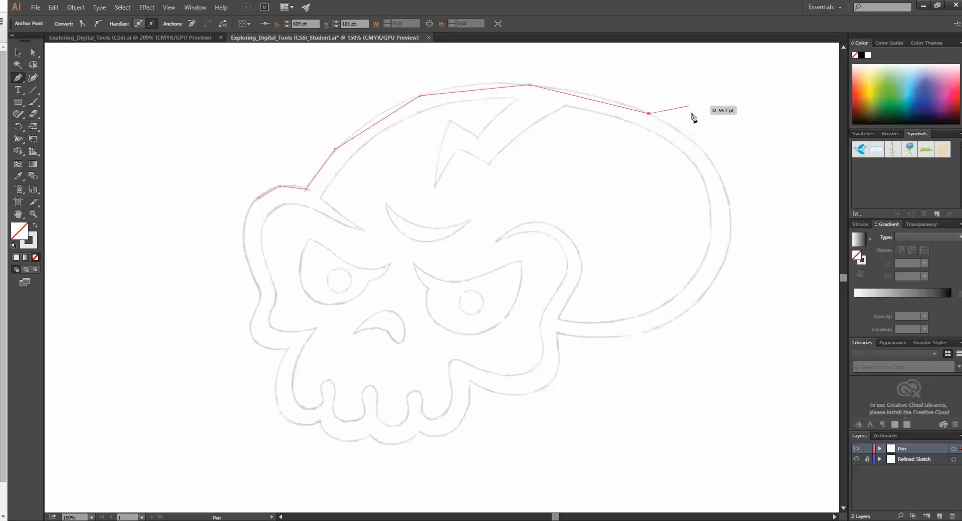
Step: Continue the straight-segment path around the back of the cranium to where it meets the right cheek
click(722, 181)
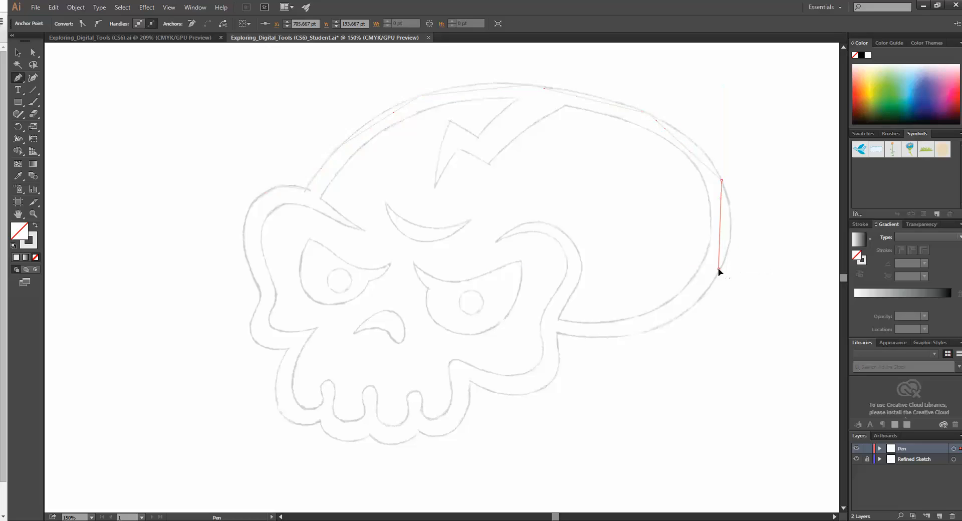
click(719, 268)
click(685, 311)
click(642, 333)
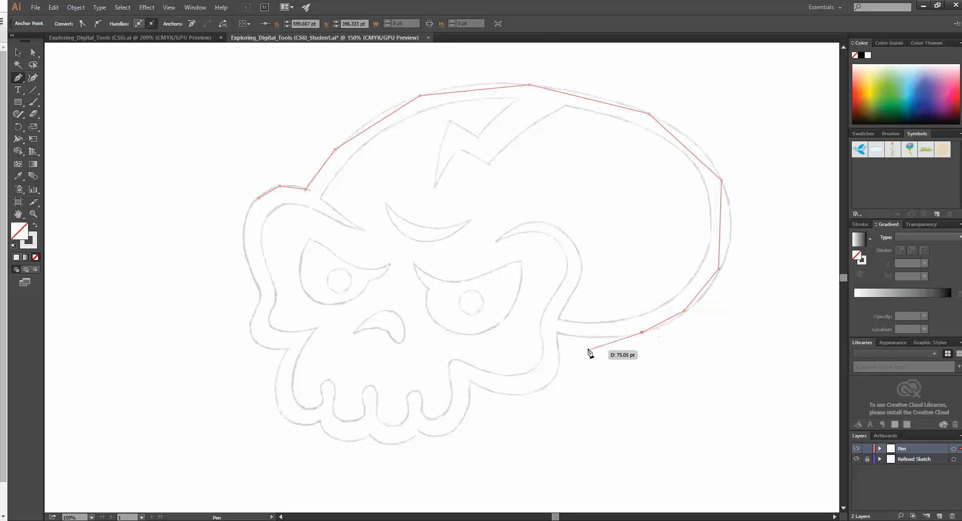
click(575, 336)
click(557, 331)
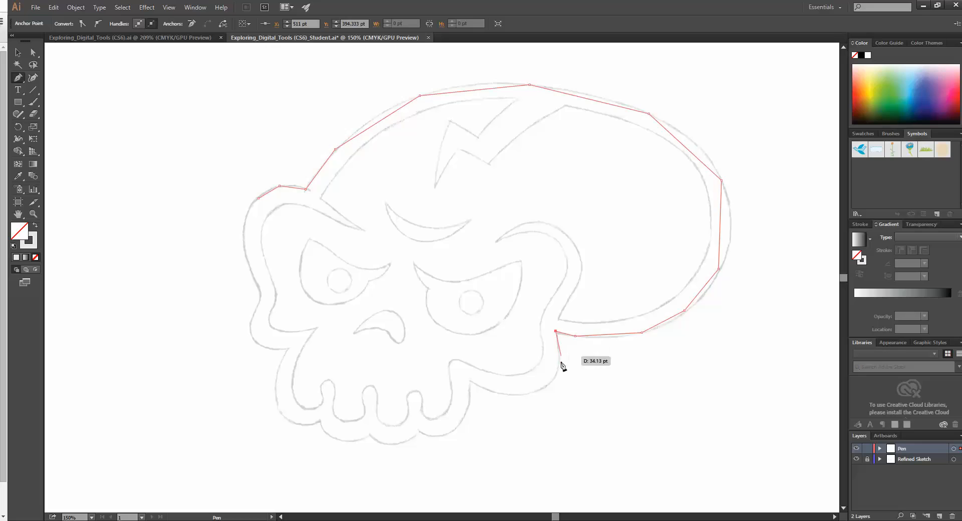
Step: Extend the outline around the right cheek to the corner where it meets the jaw
click(559, 369)
click(532, 391)
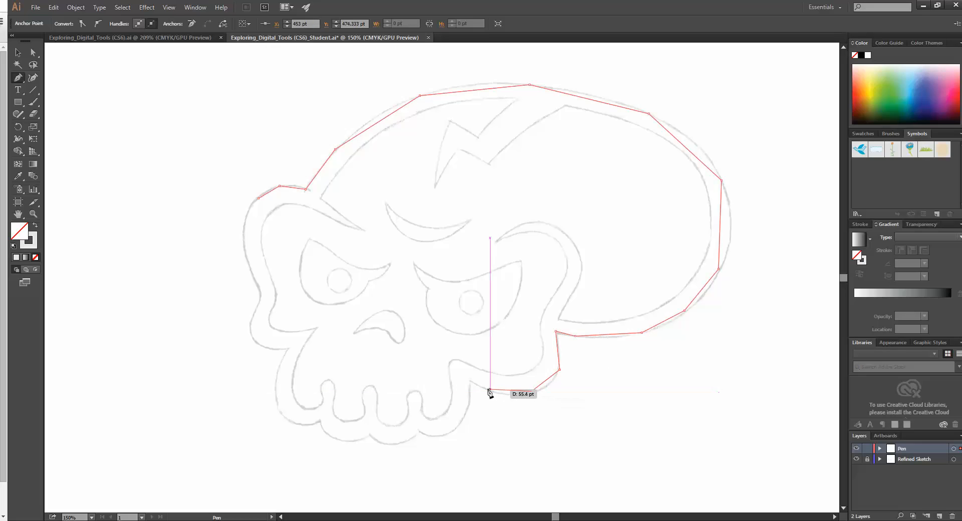
click(481, 389)
click(469, 383)
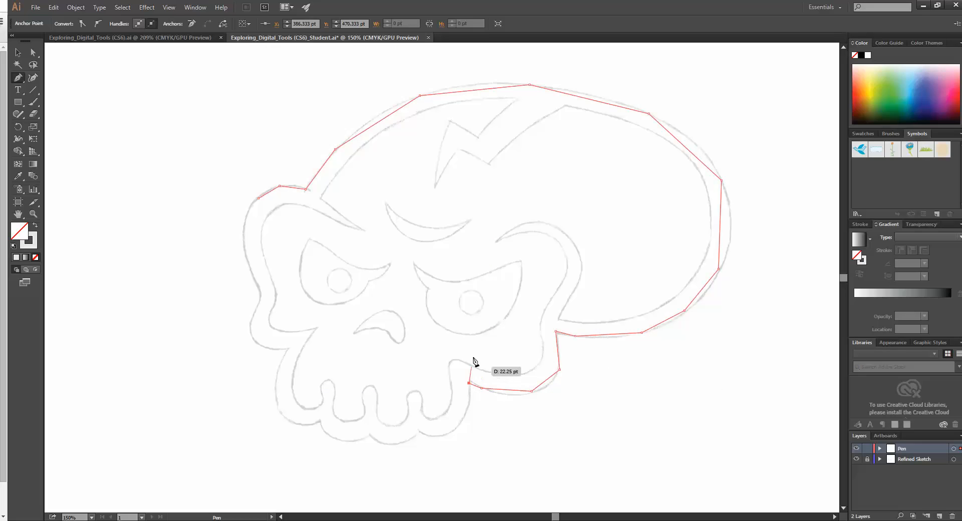
Step: Trace the scalloped lower edge of the jaw with straight segments to the jaw's left side
click(462, 419)
click(435, 434)
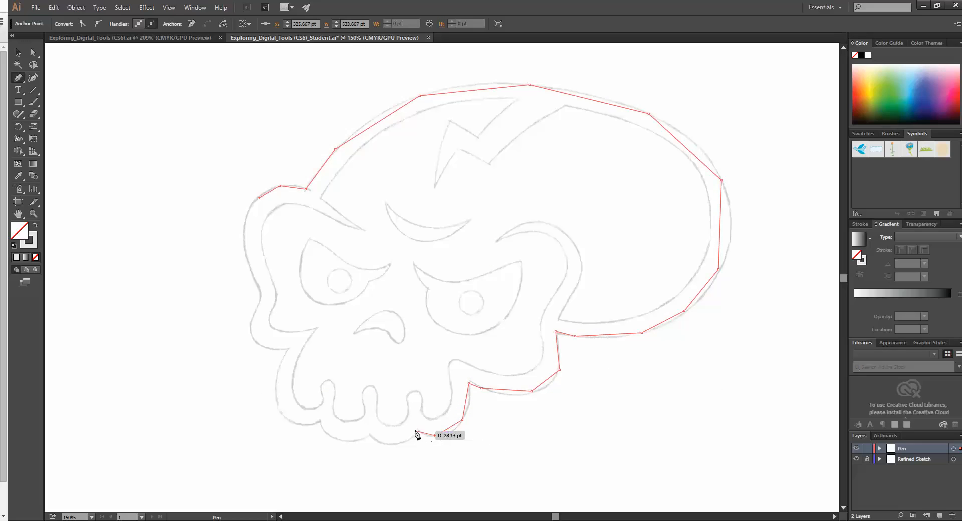
click(346, 443)
click(314, 424)
click(280, 407)
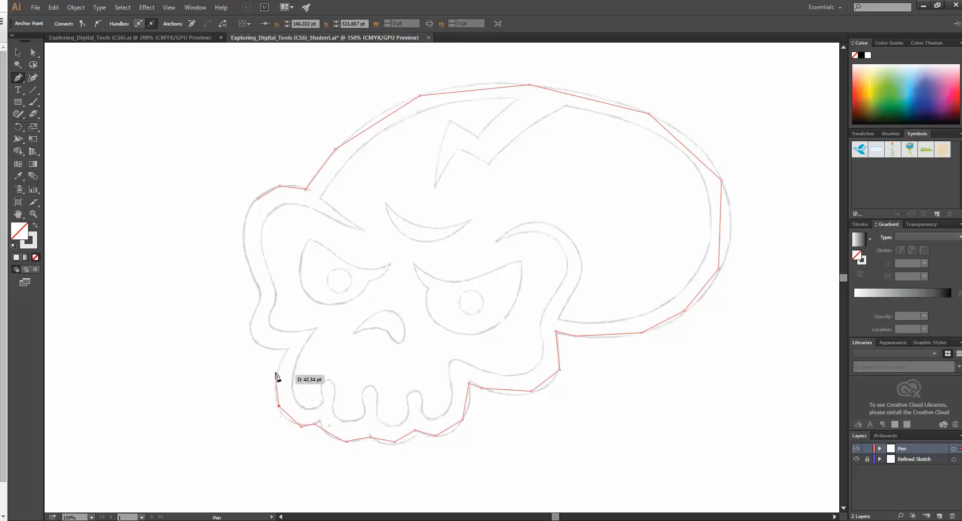
Step: Trace up the left side of the jaw, cheek and brow, and close the path at its starting anchor point
click(275, 368)
click(286, 354)
click(267, 344)
click(256, 326)
click(257, 305)
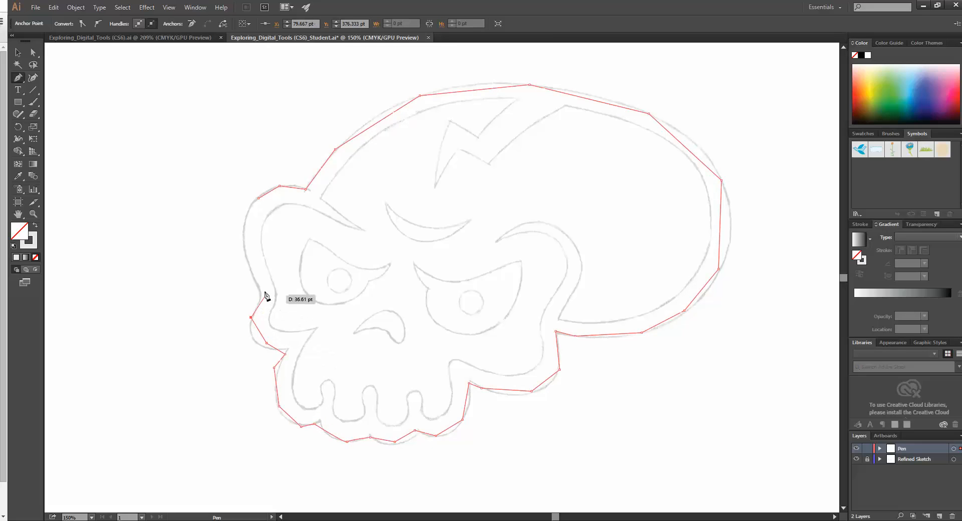
click(251, 258)
click(242, 230)
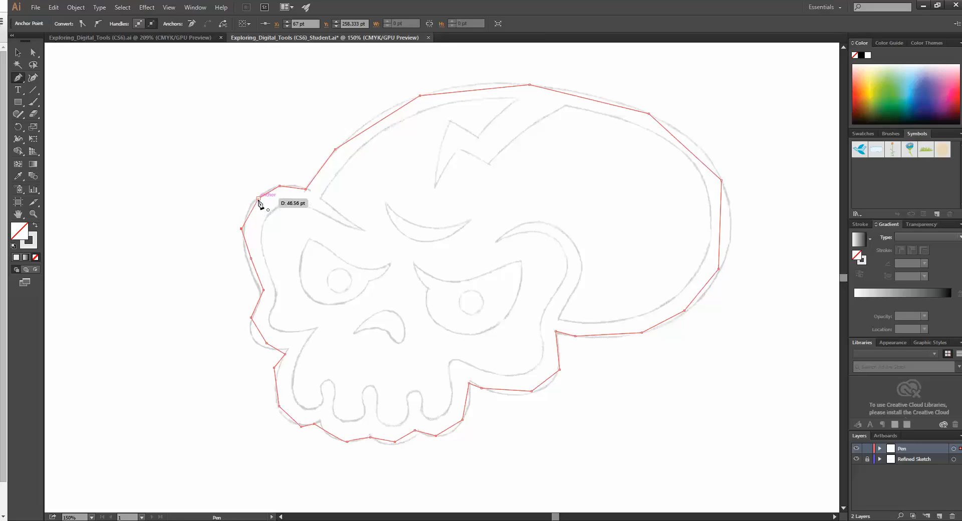
click(259, 199)
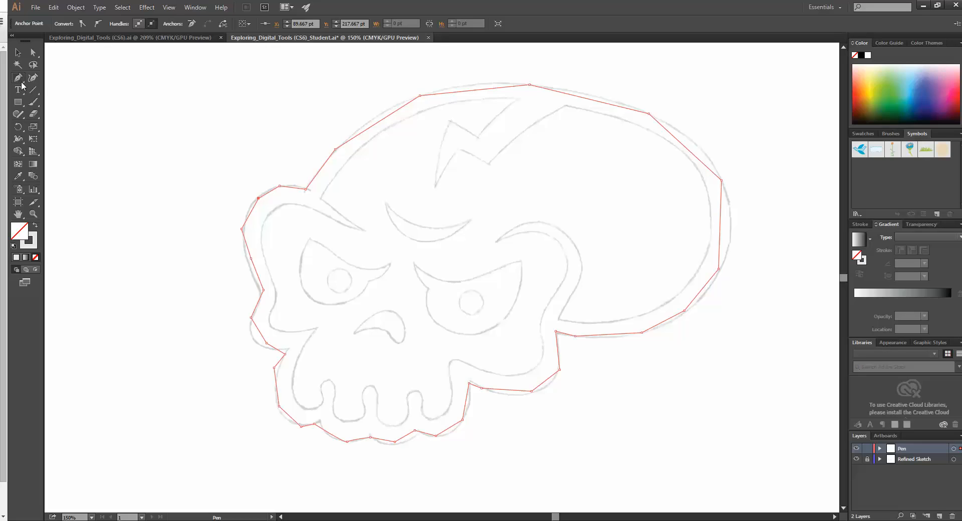
Step: Add an anchor point on the upper-left cranium segment and move it onto the sketch line, at about X 249 pt, Y 107.7 pt
drag(21, 84, 37, 94)
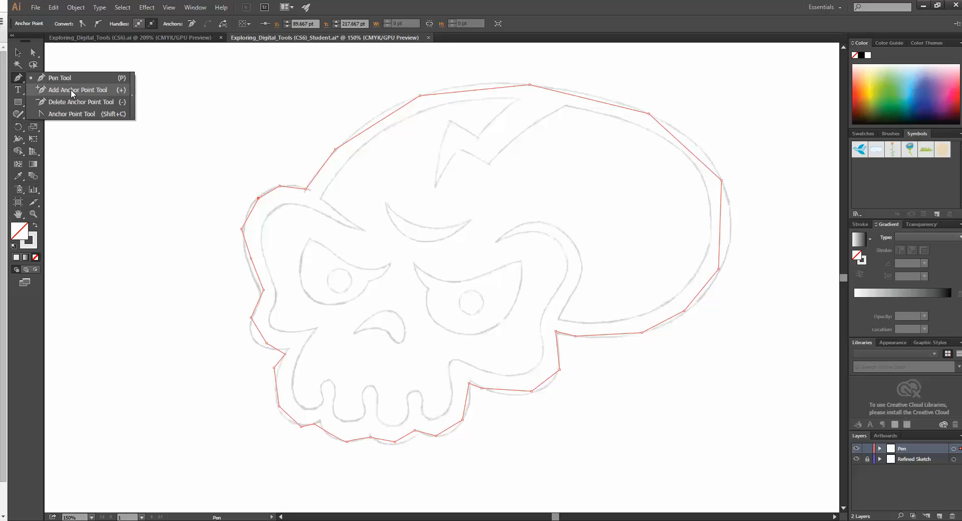
drag(73, 94, 71, 92)
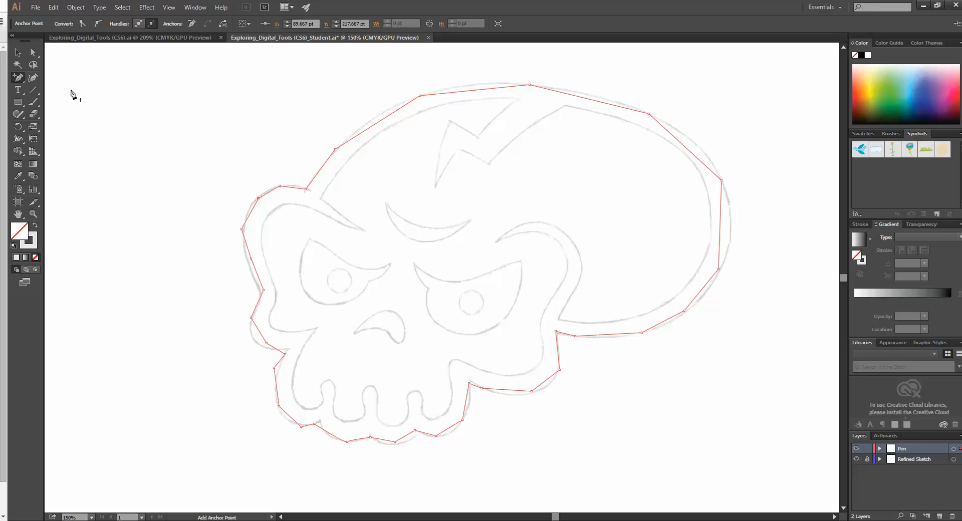
click(382, 120)
click(33, 53)
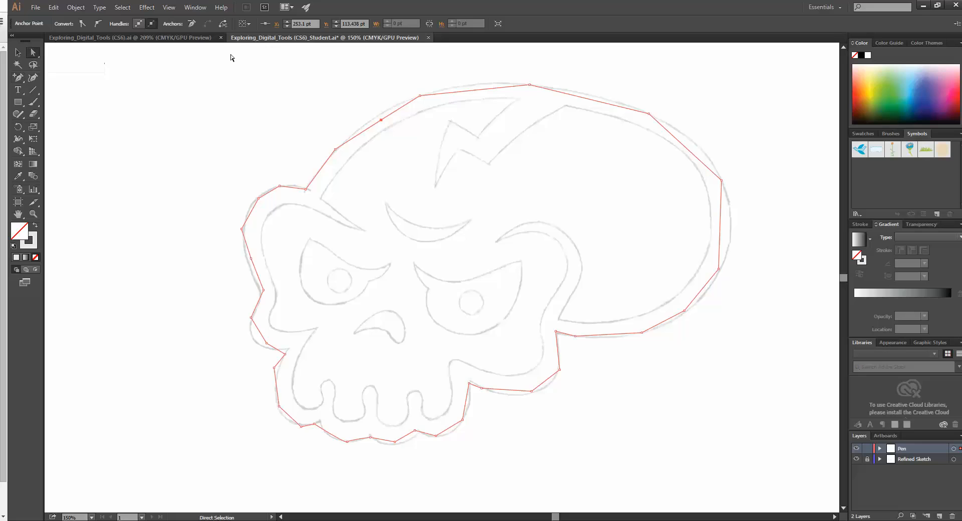
click(382, 122)
click(382, 122)
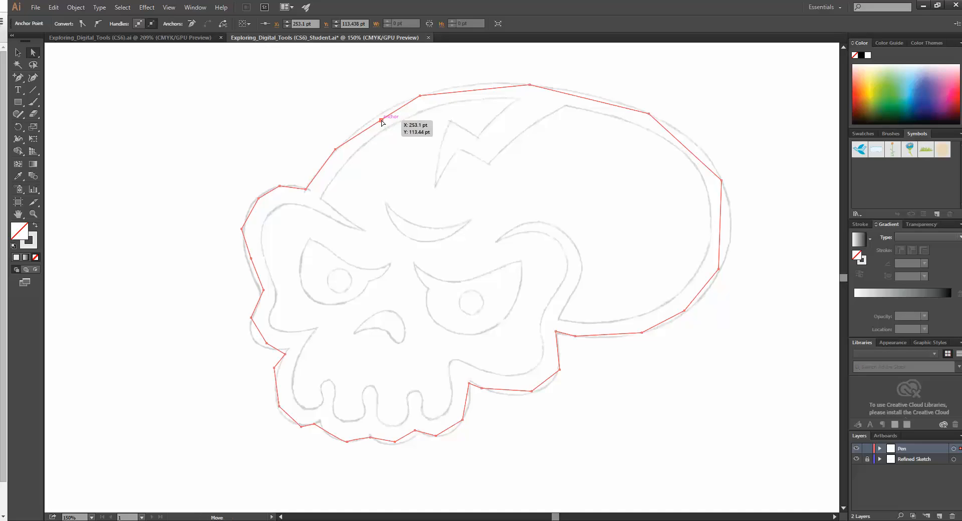
drag(382, 122, 379, 118)
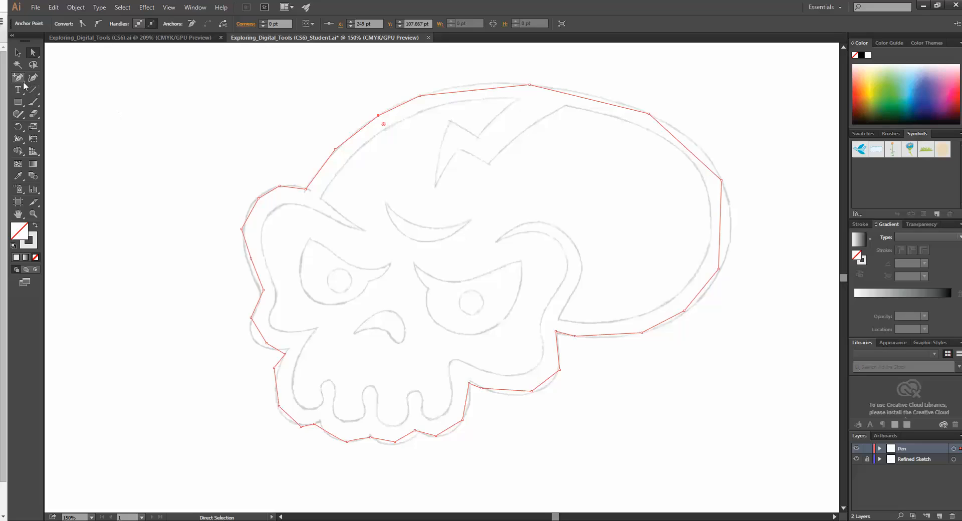
Step: Remove the extra anchor point from the upper-left cranium with the Delete Anchor Point tool
drag(18, 77, 64, 107)
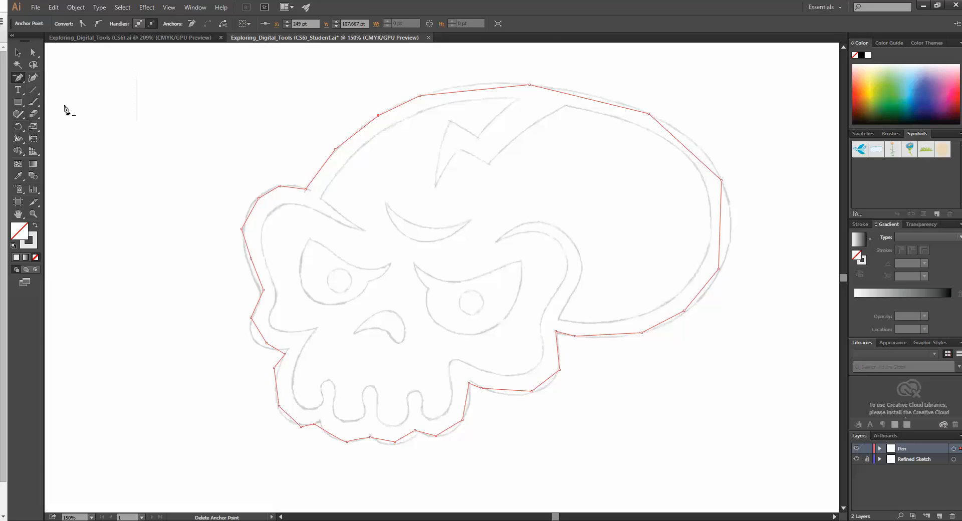
click(378, 116)
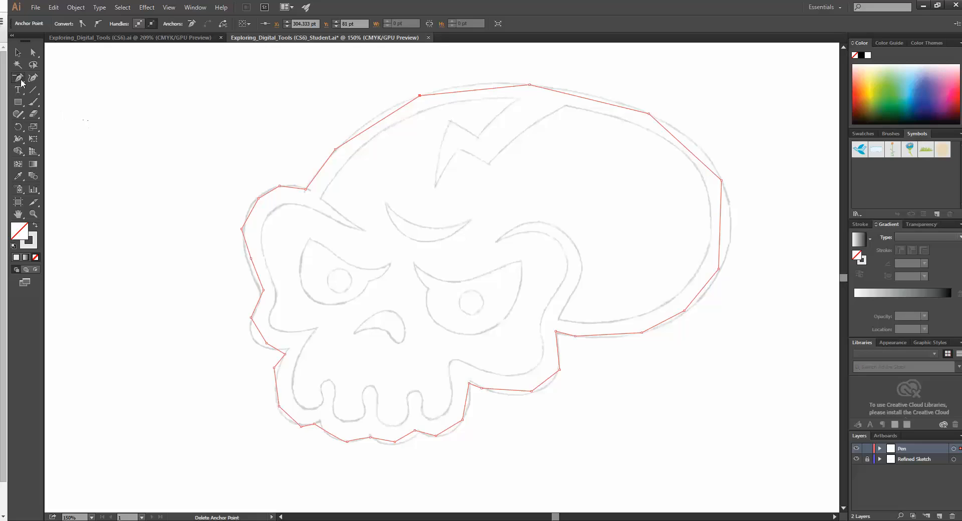
Step: Bend the straight upper-left cranium segment with the Anchor Point tool to follow the sketched curve
drag(22, 79, 49, 117)
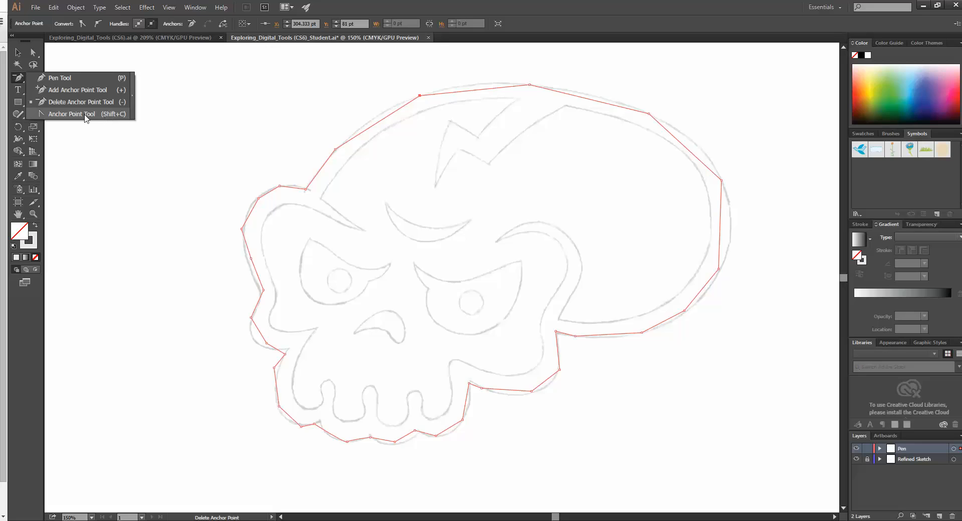
drag(85, 115, 84, 117)
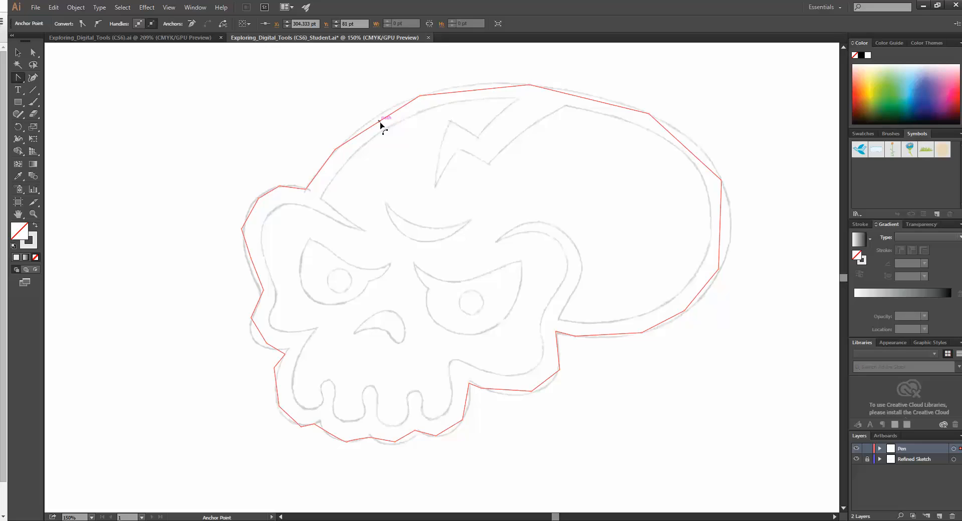
drag(379, 122, 379, 121)
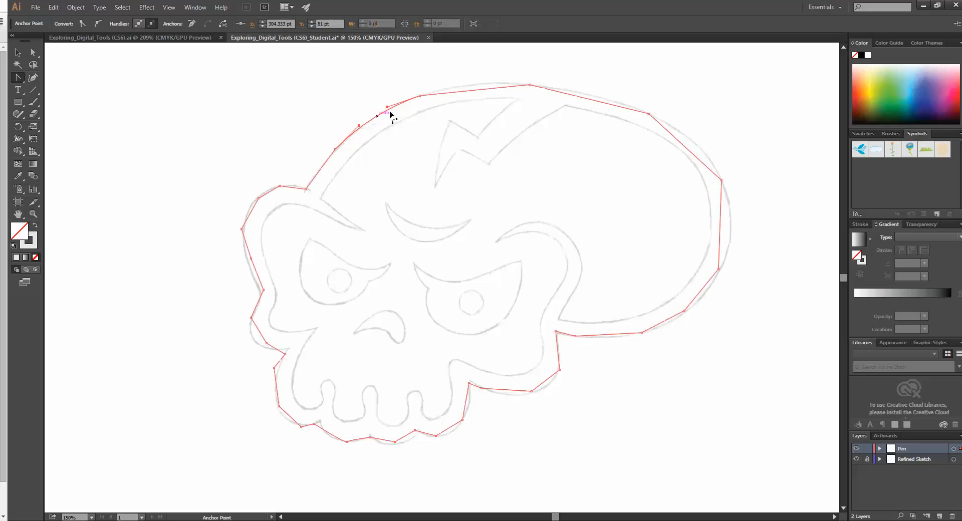
Step: Bend the straight segments along the skull's top, right and lower-right cranium with the Anchor Point tool to follow the sketch
drag(465, 92, 544, 86)
drag(596, 102, 598, 100)
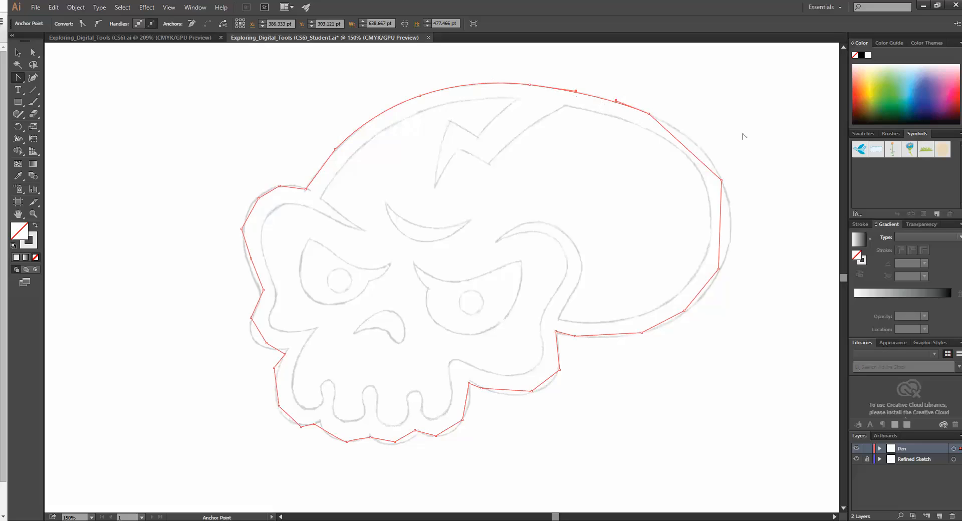
drag(692, 155, 700, 150)
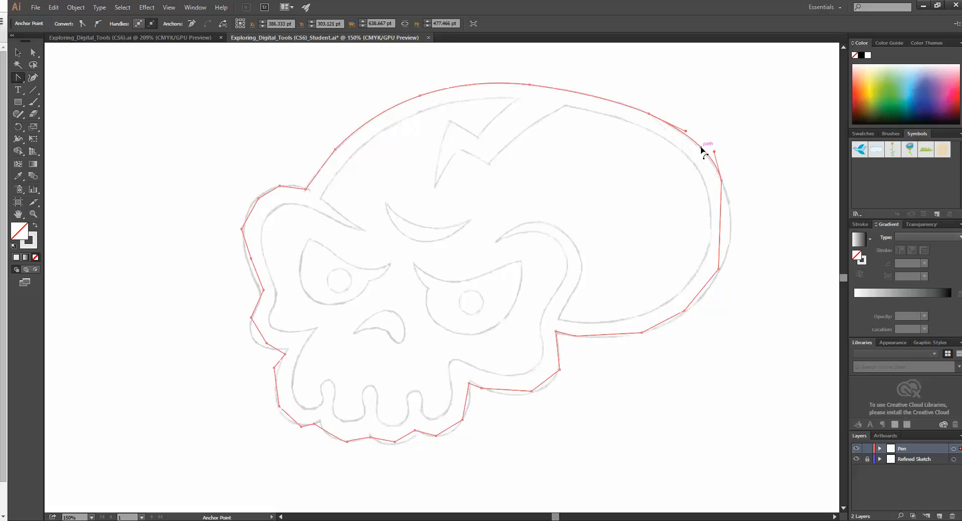
drag(722, 233, 731, 230)
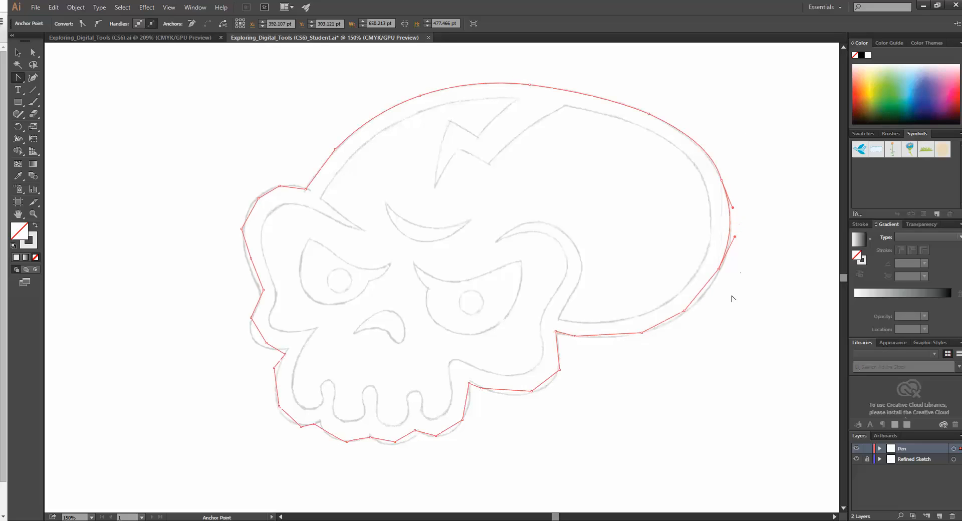
drag(703, 291, 707, 298)
drag(664, 327, 661, 328)
Step: Bend the outline segments under the right cheek and along the right side of the jaw to match the sketched curves
drag(547, 388, 506, 399)
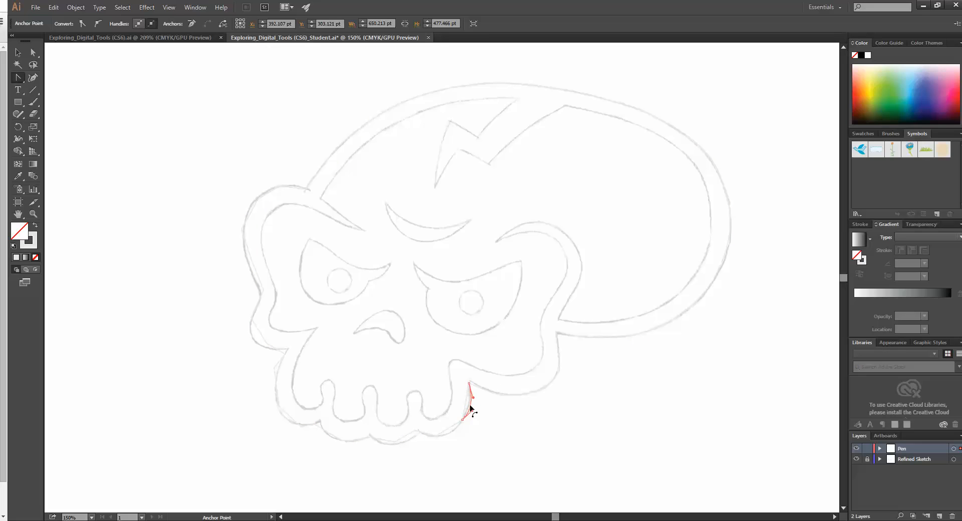
click(449, 438)
drag(449, 438, 447, 434)
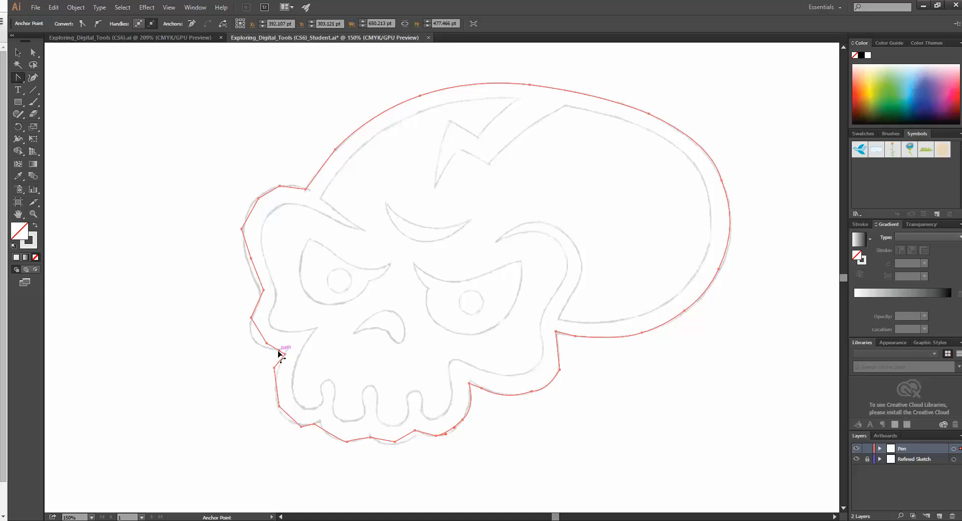
Step: Bend the lower-left cheek segment toward the sketch and add an anchor point on it
drag(259, 332, 274, 353)
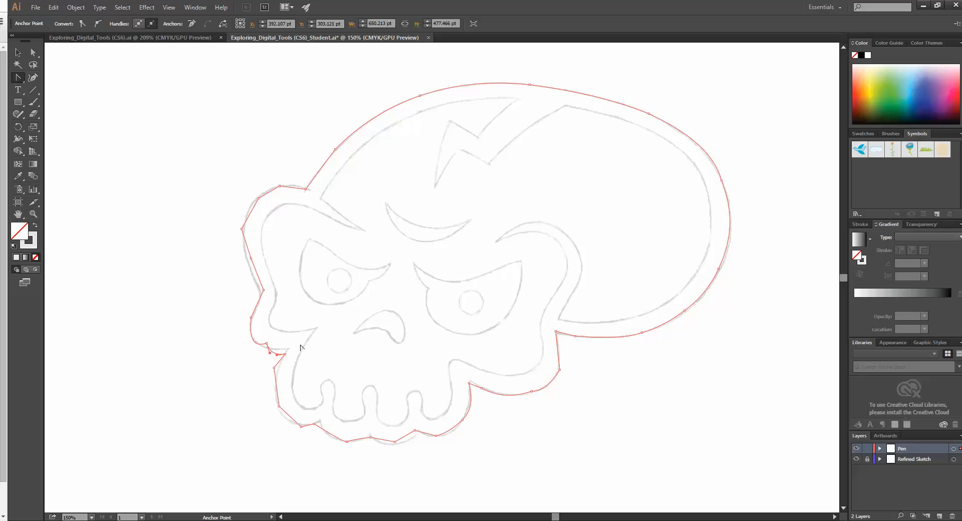
click(22, 81)
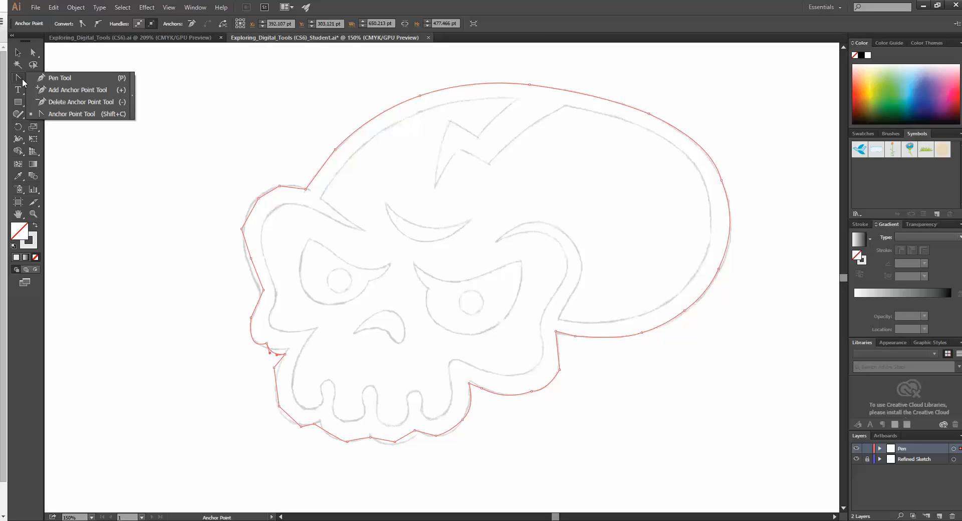
click(61, 90)
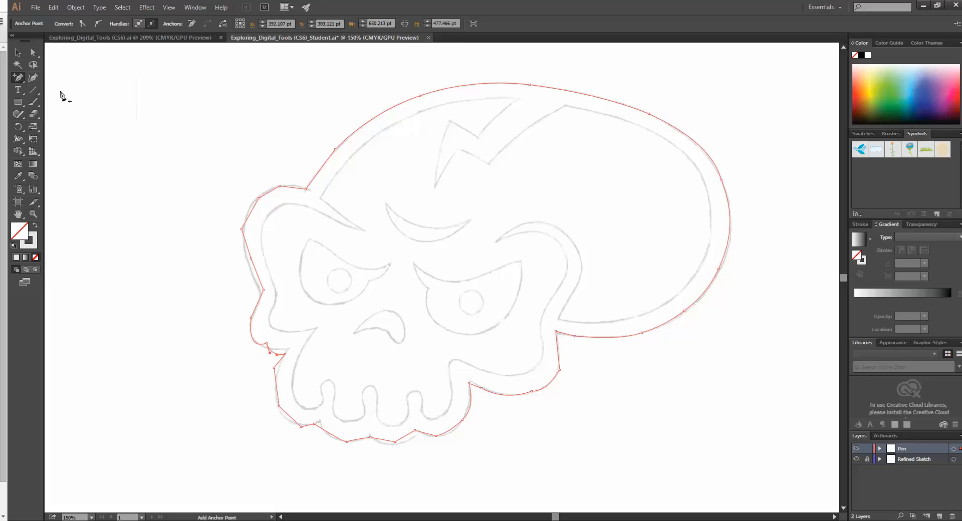
click(276, 355)
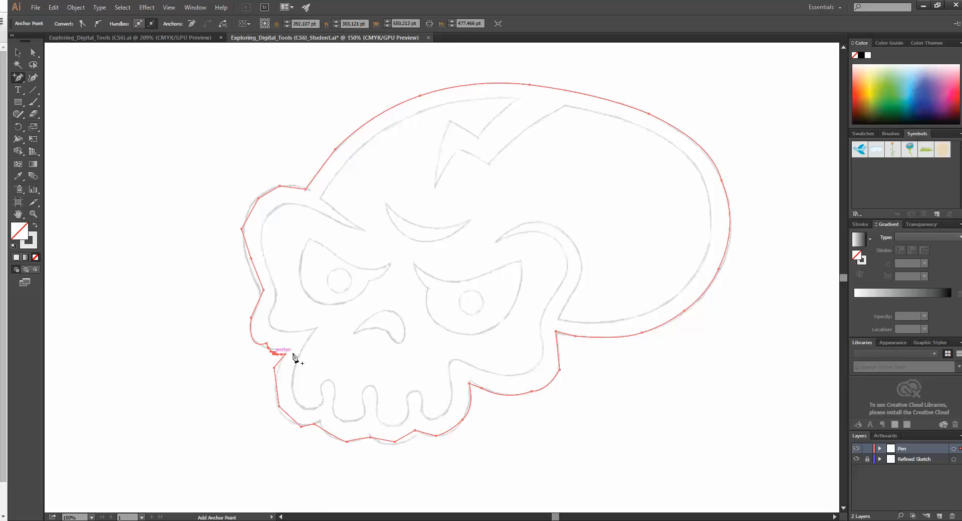
Step: Move the lower-left cheek anchors onto the sketch line, and delete the one at about X 99.7 pt, Y 414.3 pt
click(33, 53)
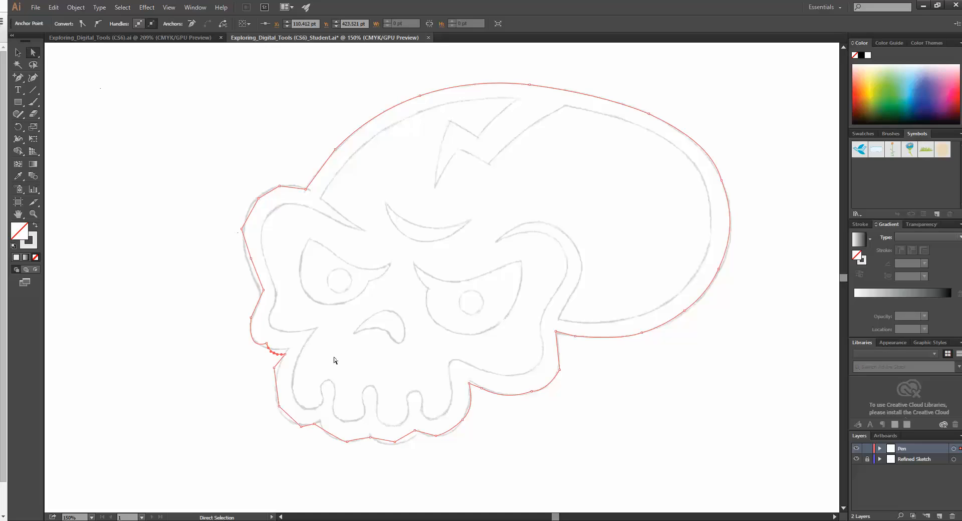
mouse_move(276, 356)
mouse_down()
mouse_move(291, 354)
mouse_move(264, 352)
mouse_up()
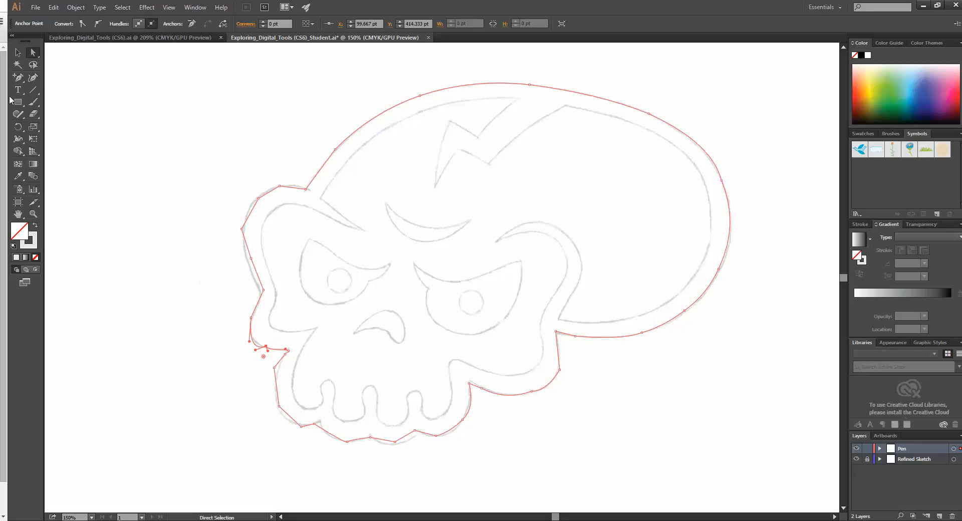
click(18, 77)
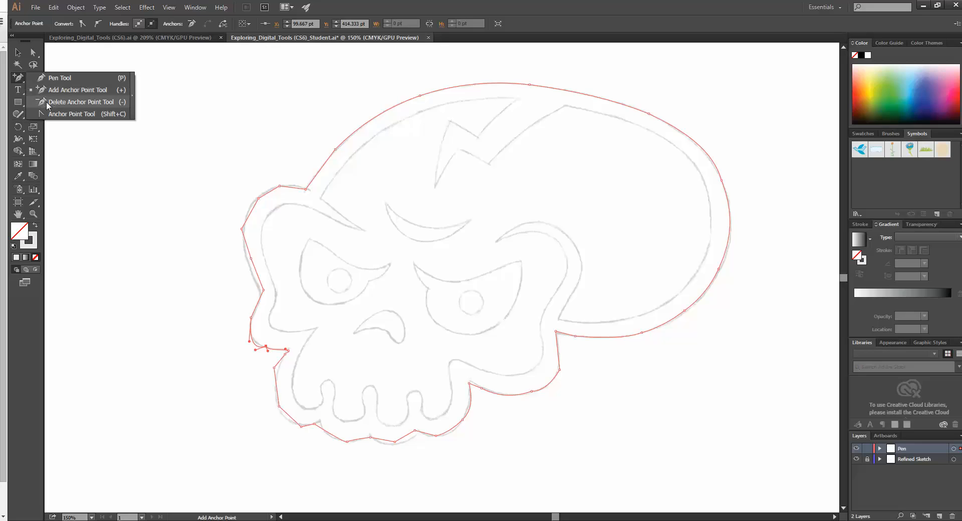
click(48, 104)
click(266, 347)
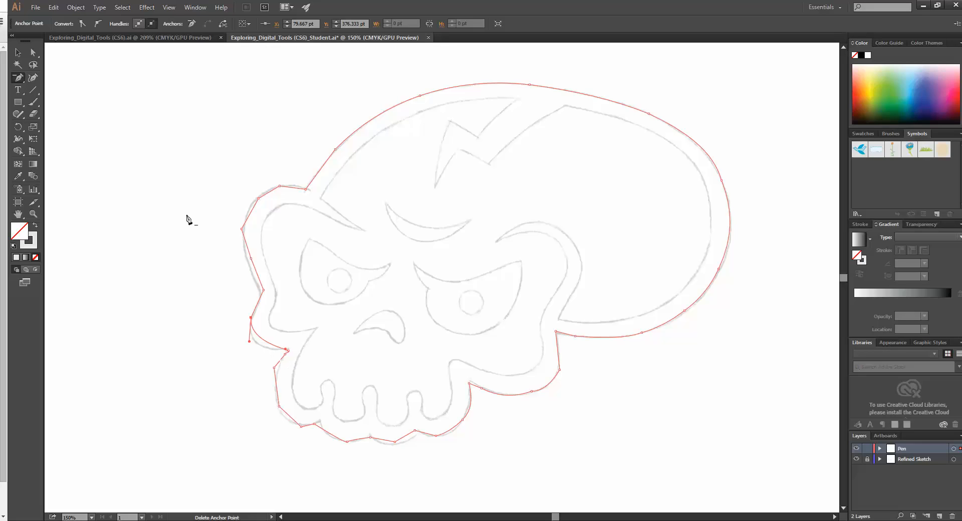
Step: Bend the lower-left cheek segment with the Anchor Point tool so it follows the sketched curve
click(18, 77)
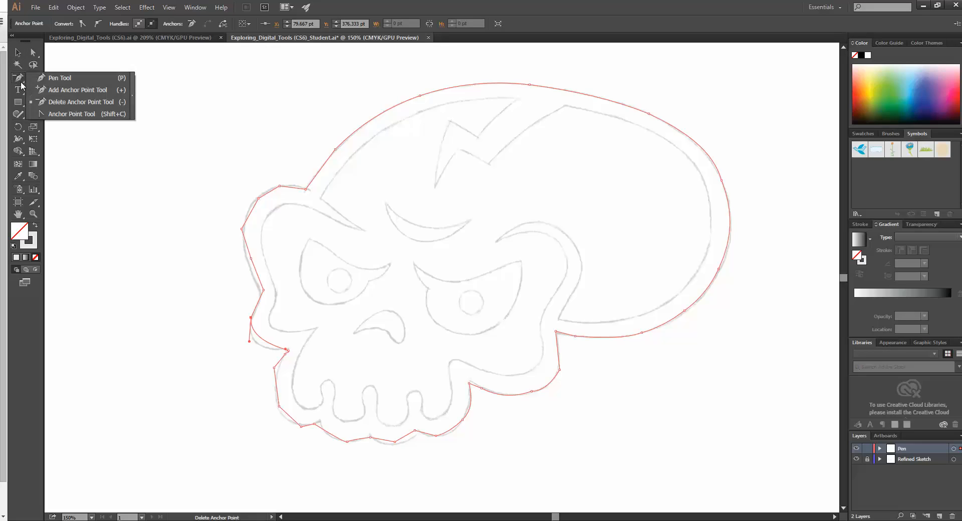
click(50, 114)
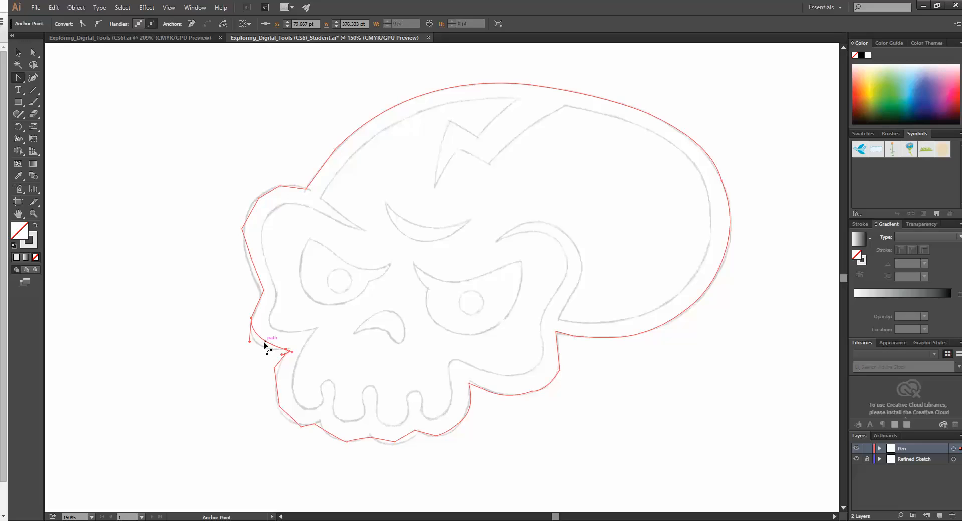
drag(267, 345, 260, 347)
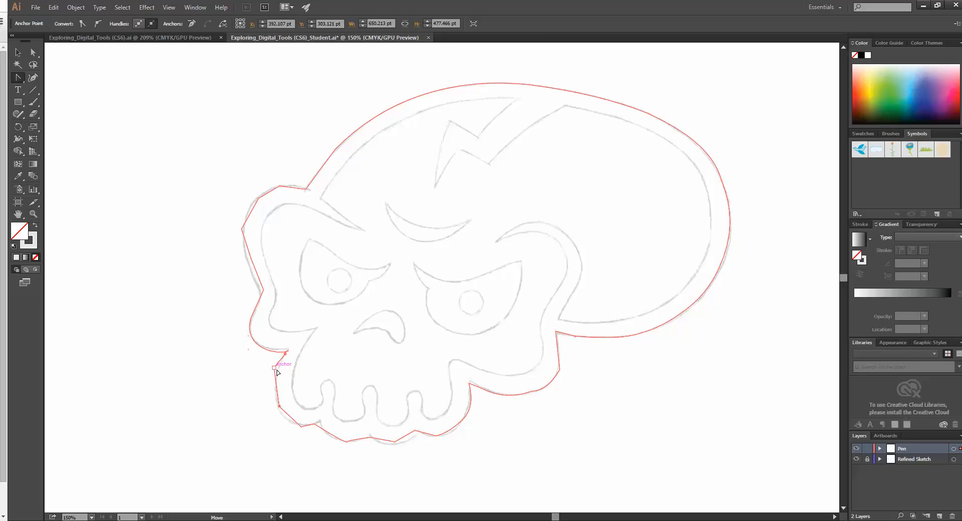
Step: Move the upper-left jaw anchor to about X 116.3 pt, Y 444.3 pt, and curve the left jaw segments along the sketch
drag(276, 371, 282, 373)
key(a)
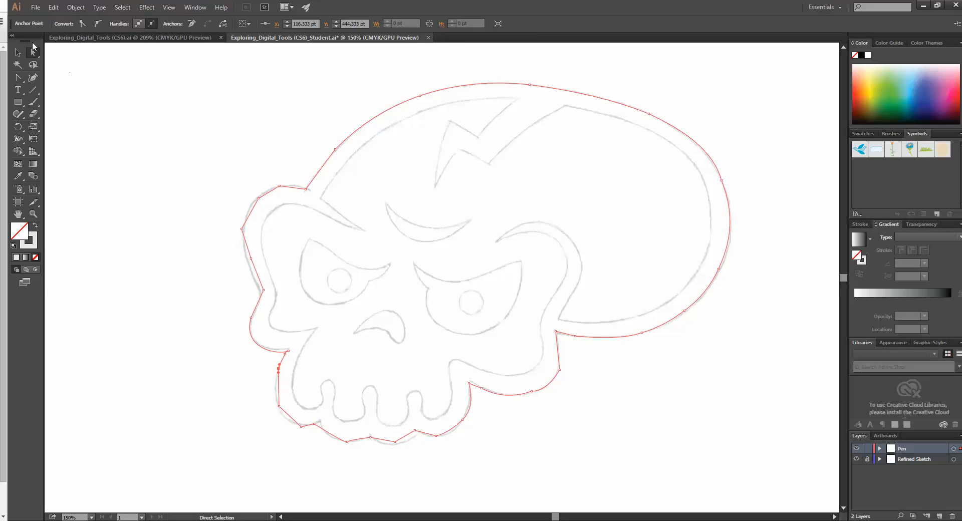
click(18, 78)
drag(280, 394, 288, 420)
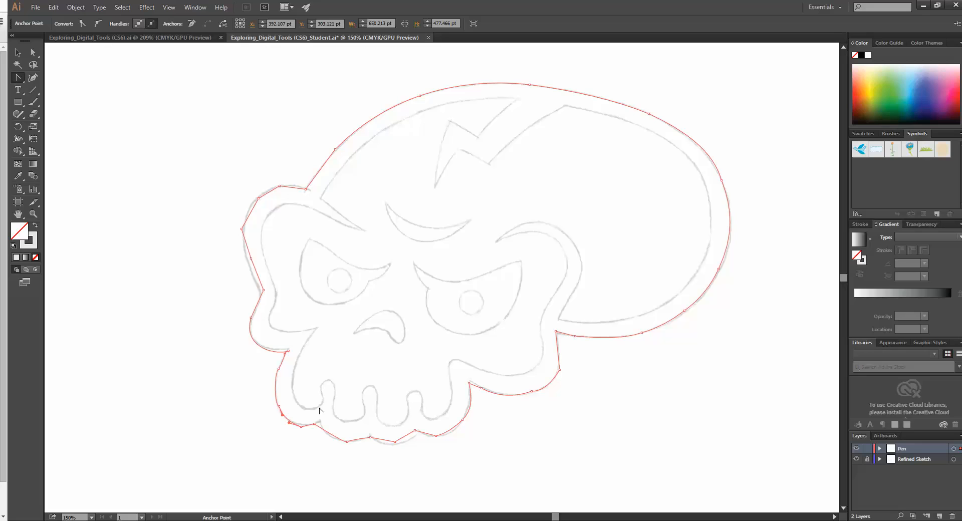
click(19, 78)
click(55, 78)
click(289, 207)
drag(366, 234, 349, 170)
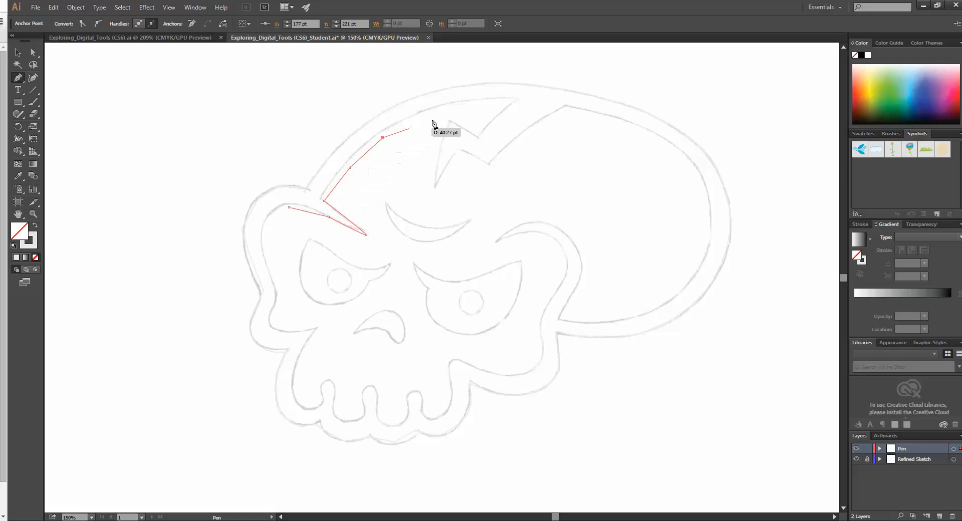
drag(438, 117, 495, 104)
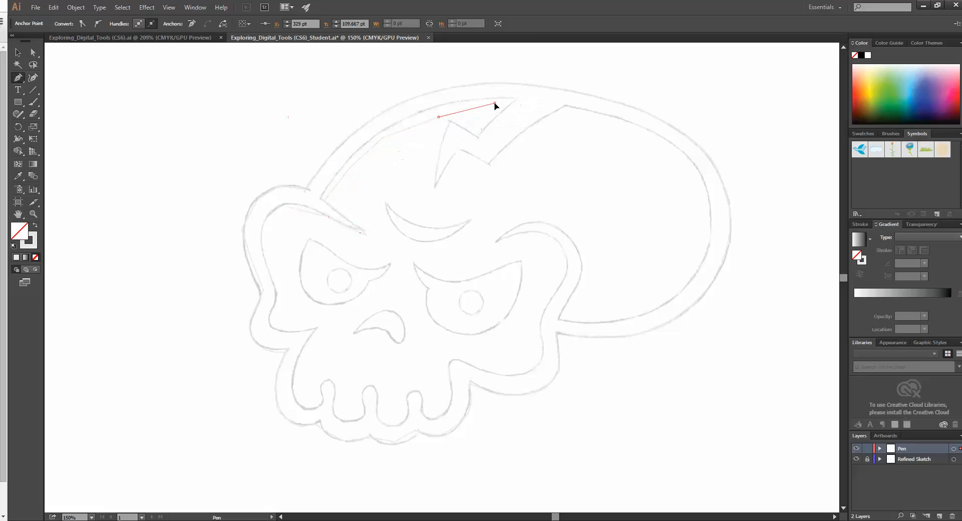
click(495, 130)
key(ctrl+z)
key(ctrl+z)
key(ctrl+z)
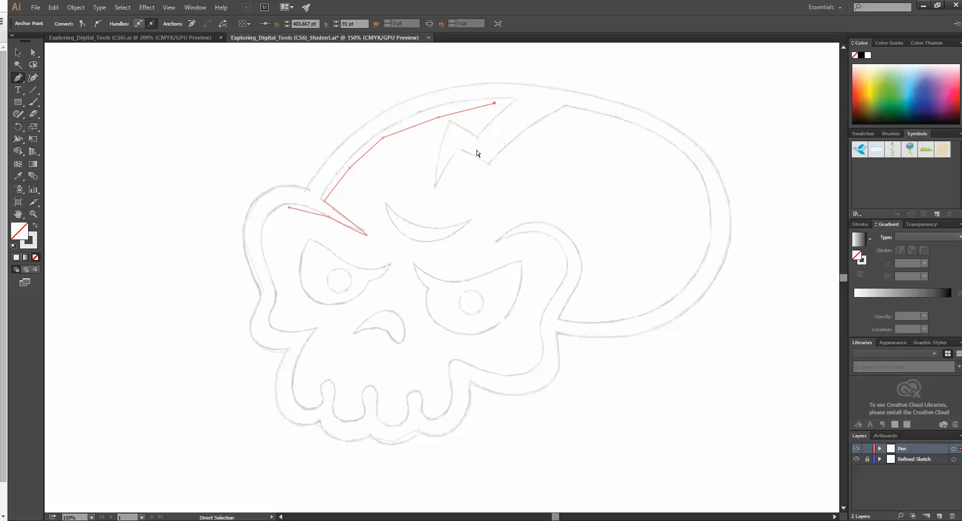
key(ctrl+z)
key(ctrl+z)
key(ctrl+z)
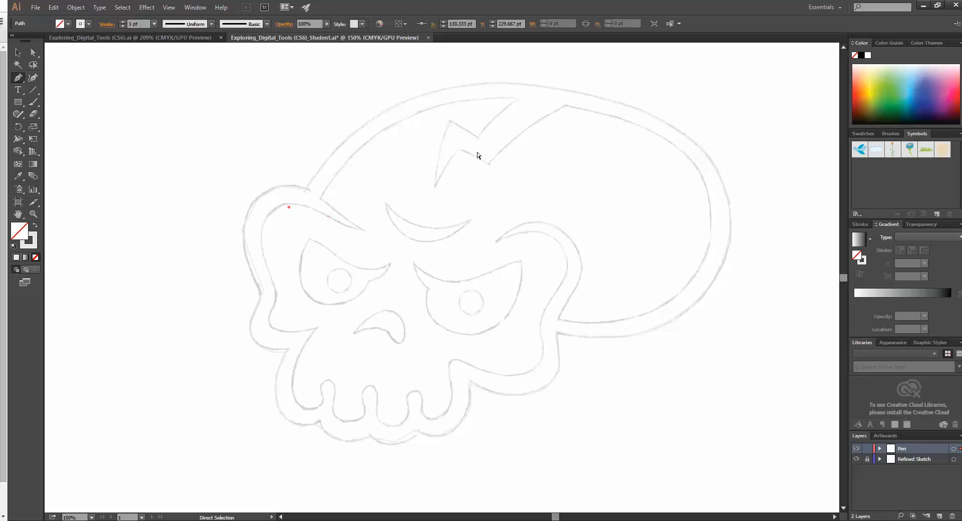
Step: Apply a black stroke to the traced outer skull outline and deselect it
right_click(379, 115)
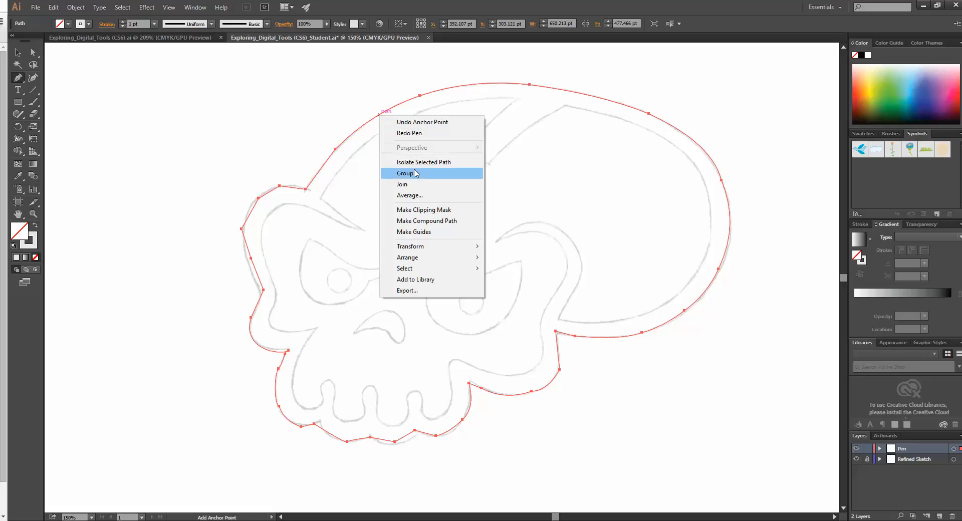
click(18, 52)
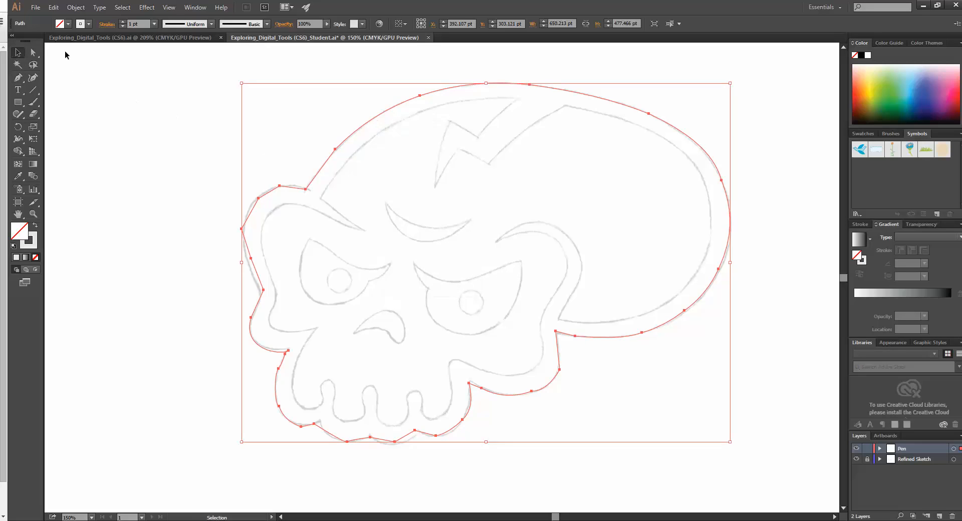
click(170, 178)
click(324, 166)
click(89, 23)
click(36, 42)
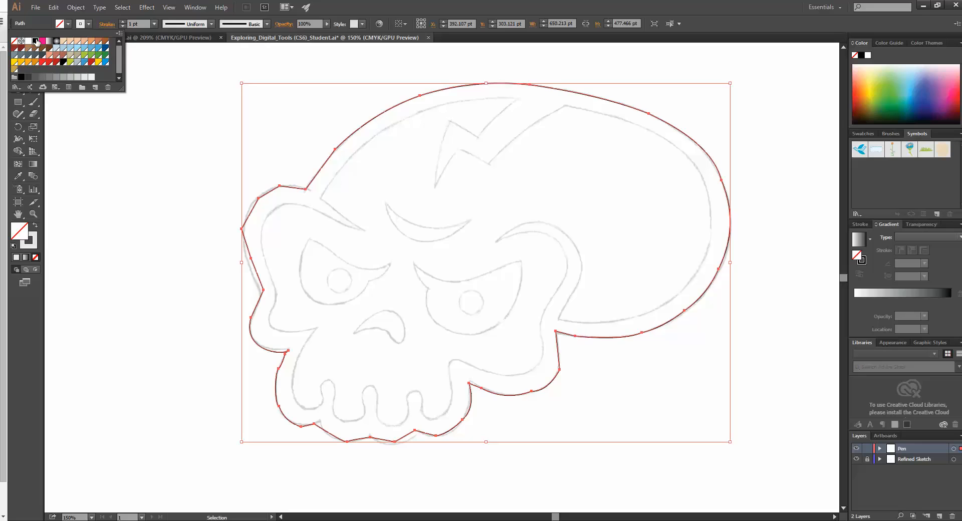
click(206, 215)
click(190, 222)
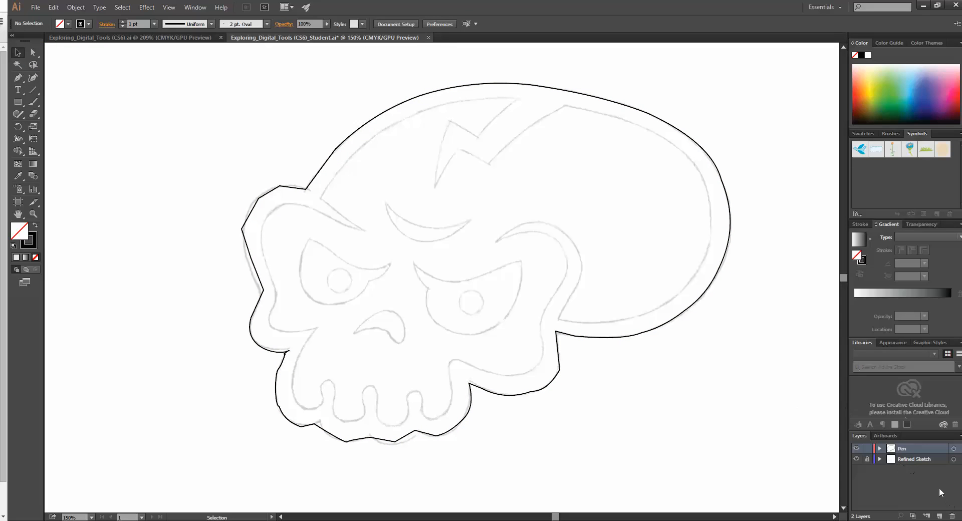
Step: Hide and show the Refined Sketch layer to examine the traced outline on its own and against the sketch
click(857, 459)
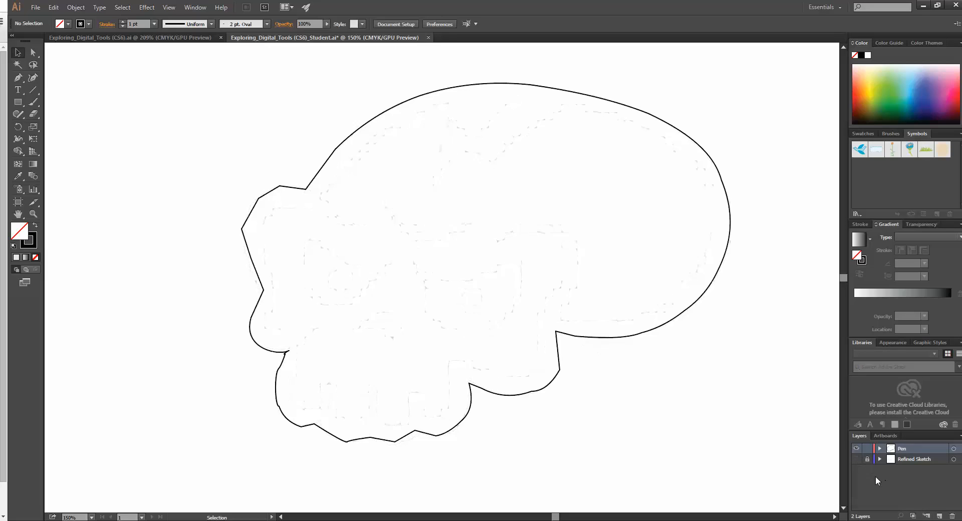
click(856, 460)
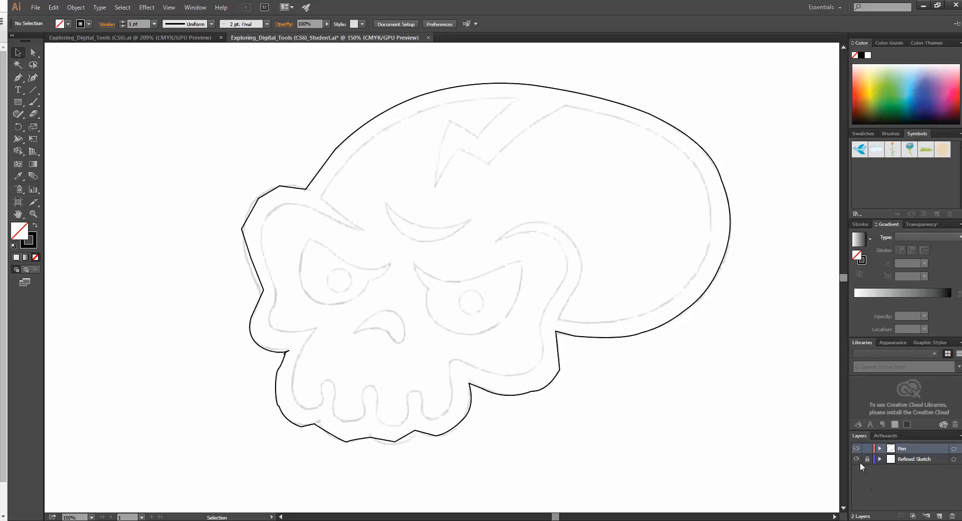
click(857, 459)
click(857, 459)
click(956, 6)
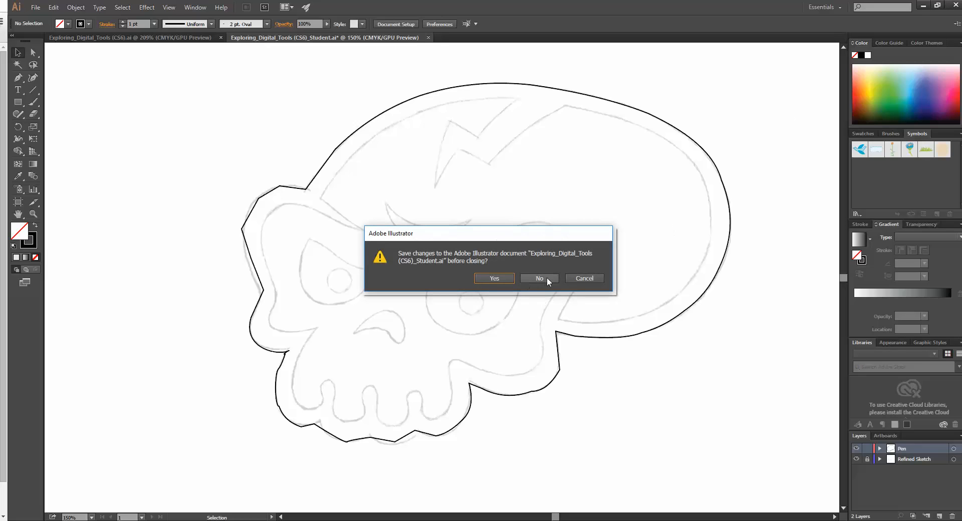
click(585, 278)
click(925, 6)
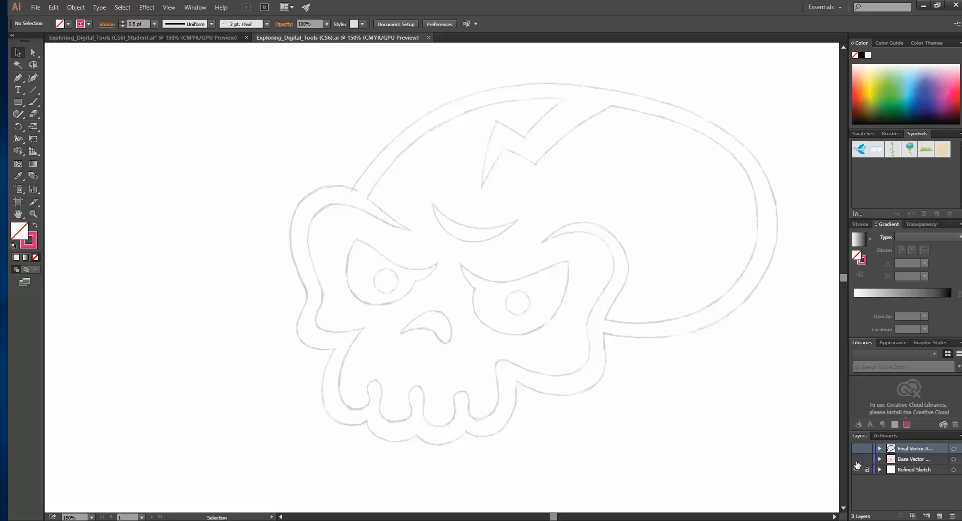
Step: Show the Base Vector layer in Exploring_Digital_Tools (CS6).ai and try out selecting its outer skull outline
click(857, 459)
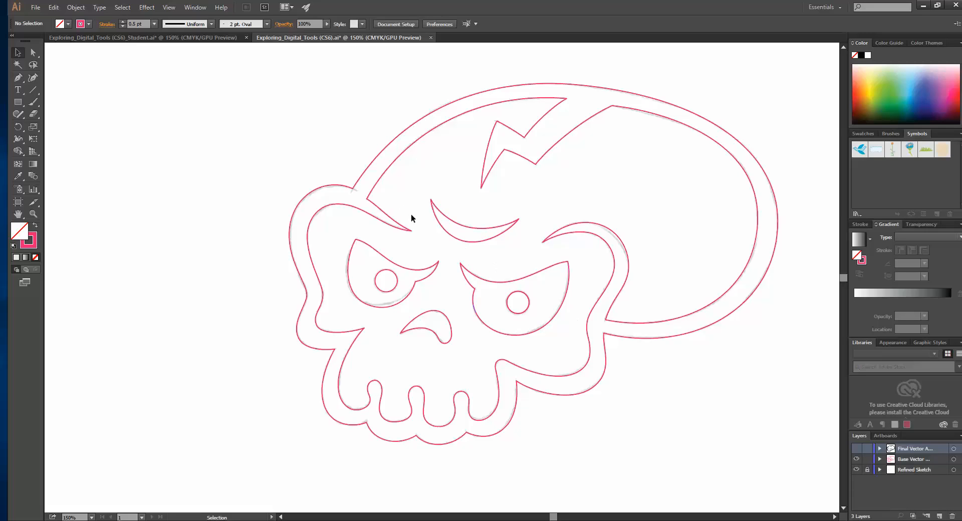
mouse_move(338, 232)
mouse_down()
mouse_move(408, 313)
mouse_move(443, 312)
mouse_move(442, 303)
mouse_up()
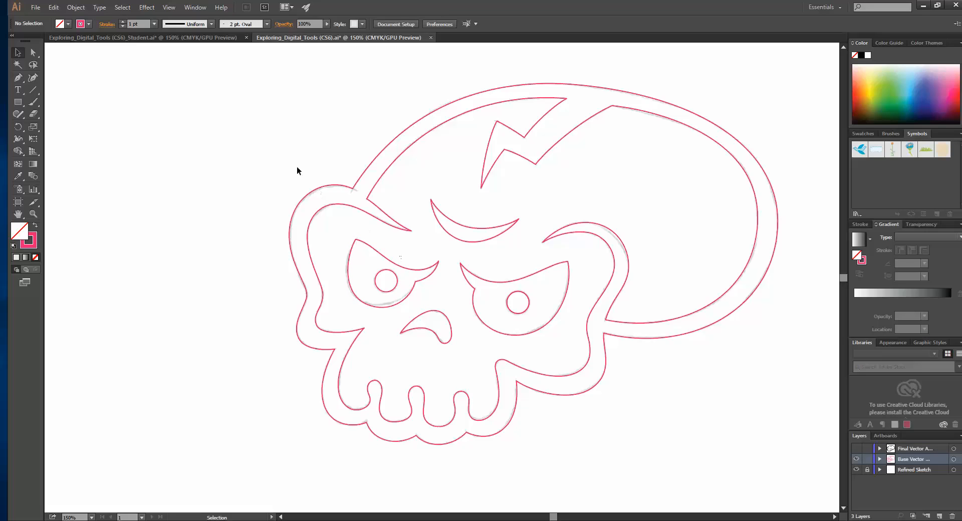
mouse_move(313, 191)
mouse_down()
mouse_move(354, 208)
mouse_move(313, 192)
mouse_up()
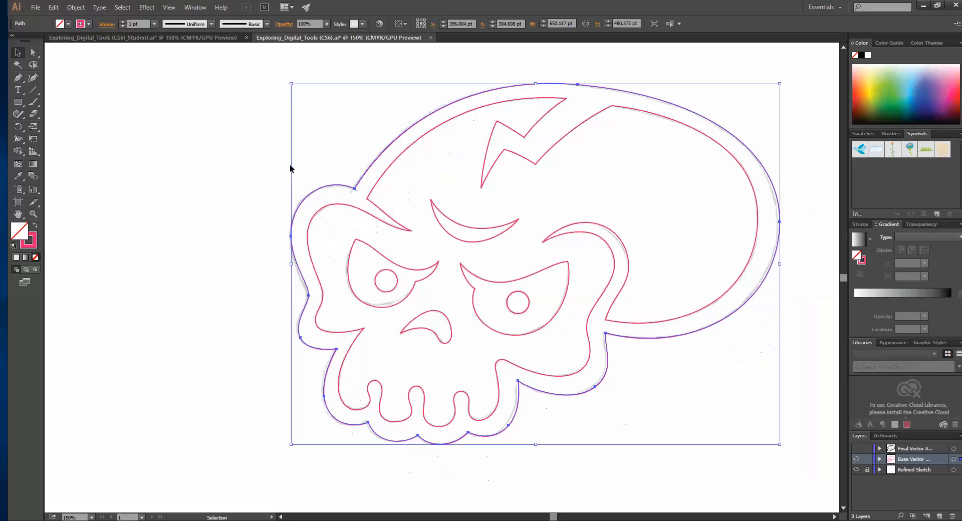
click(269, 164)
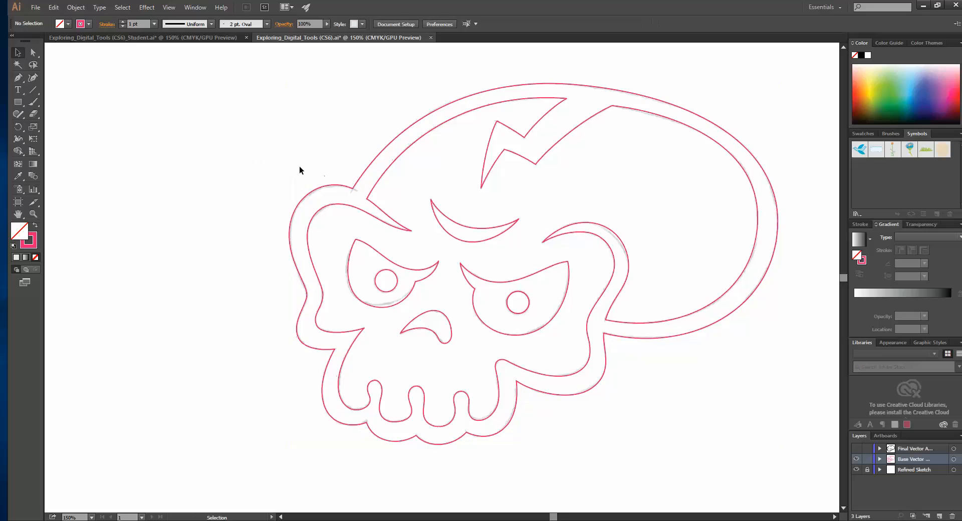
Step: Select the outer and inner skull outlines together and fill them with black
drag(299, 167, 342, 228)
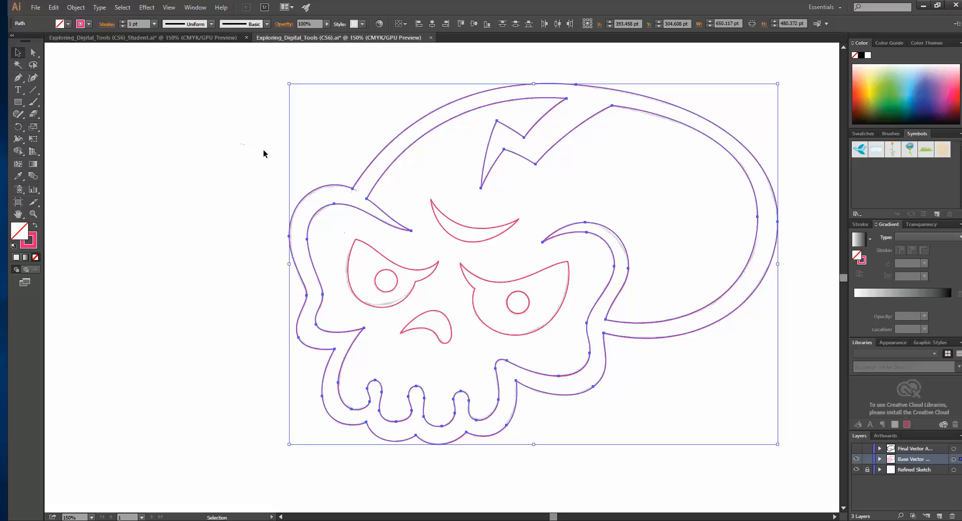
click(59, 24)
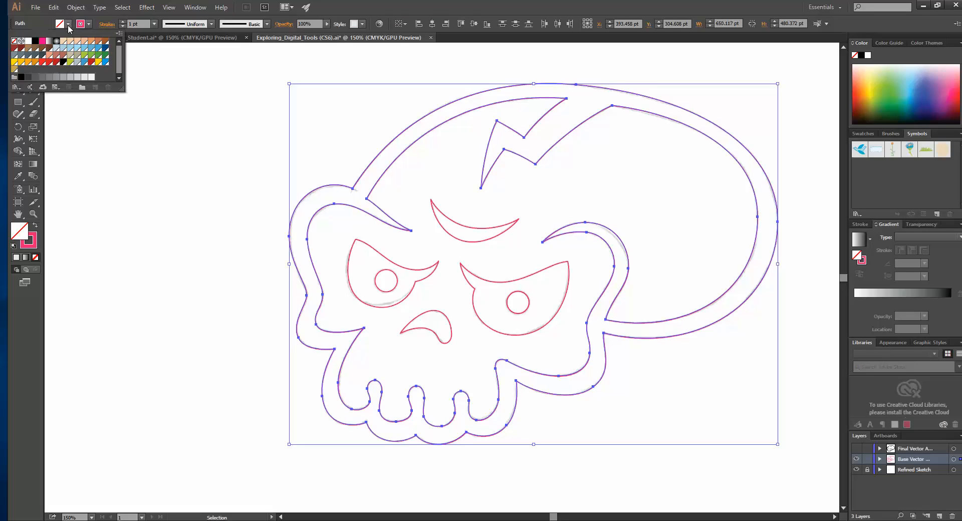
click(35, 41)
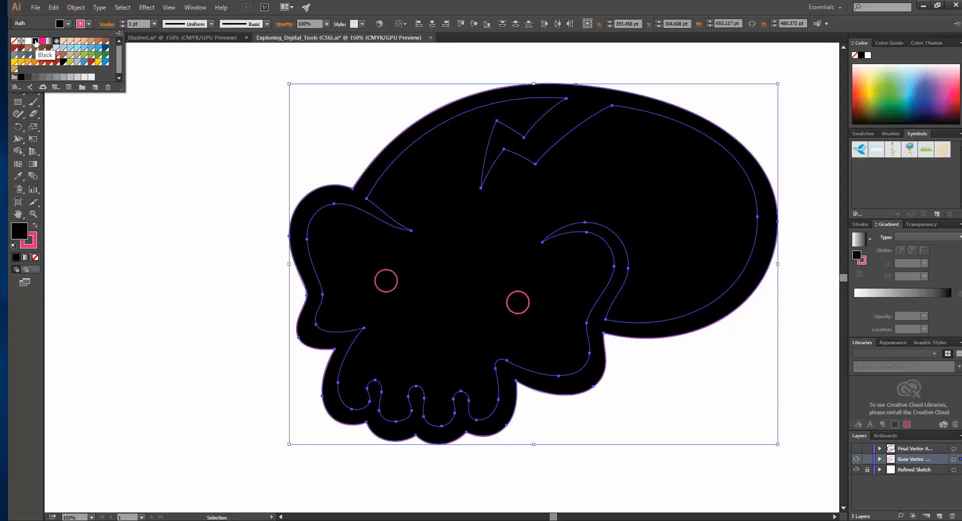
Step: Undo the black fill on the outer and inner skull outlines and deselect them
click(271, 226)
key(ctrl+z)
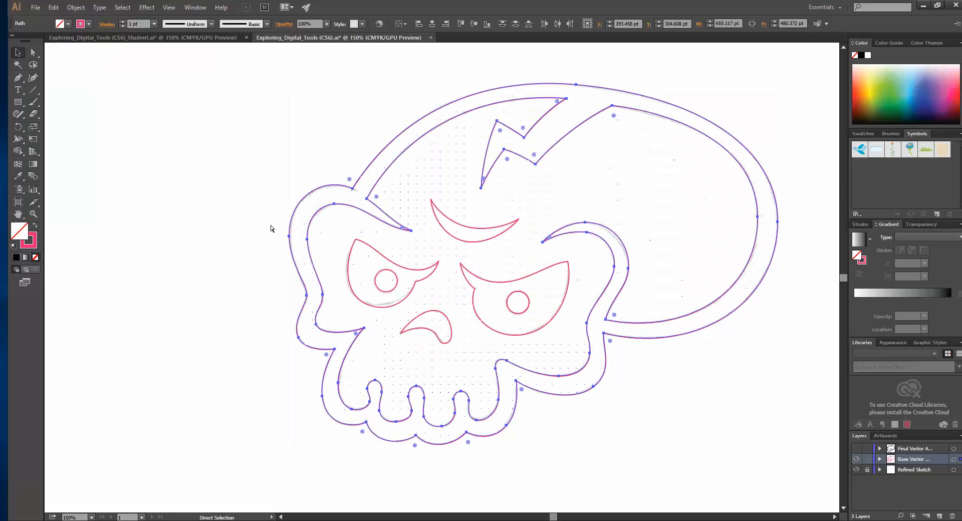
click(202, 208)
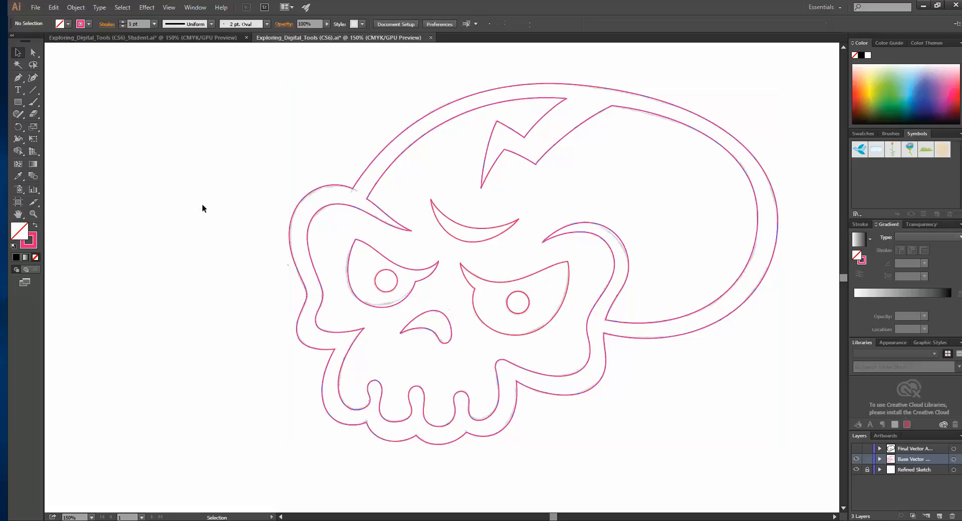
Step: Select the outer skull outline on its own, and the inner outline after it, to examine each separate path
click(625, 337)
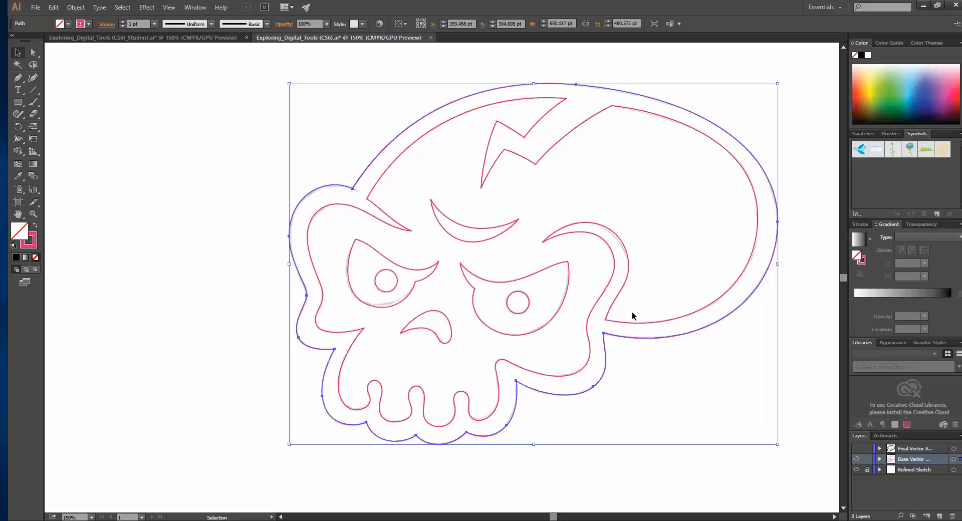
click(634, 331)
click(633, 322)
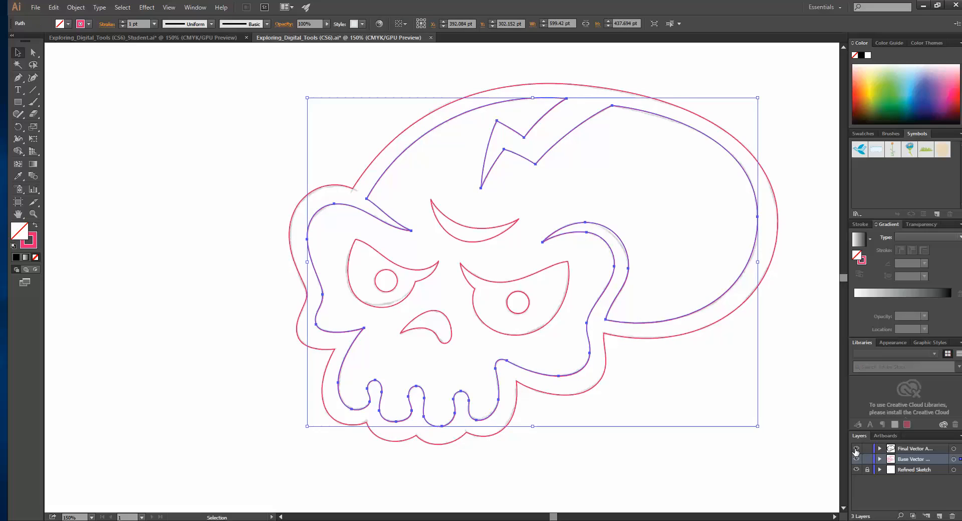
Step: Toggle the final artwork, Base Vector and Refined Sketch layers to compare the finished skull with its base outlines
click(856, 449)
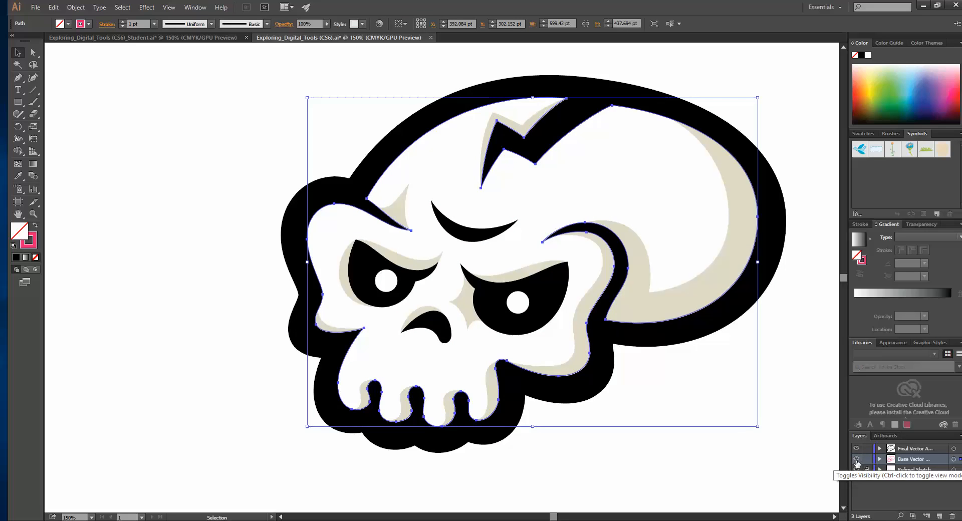
click(857, 459)
click(857, 470)
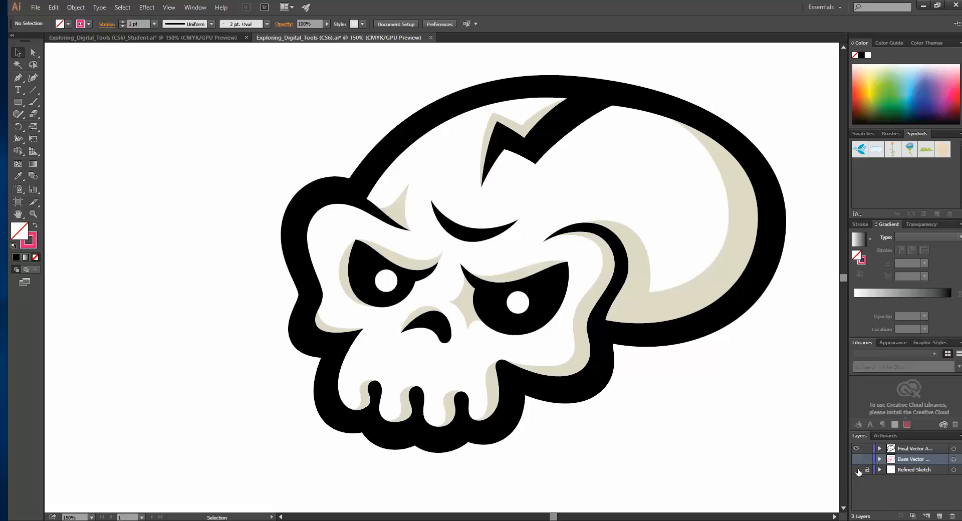
click(857, 459)
click(857, 449)
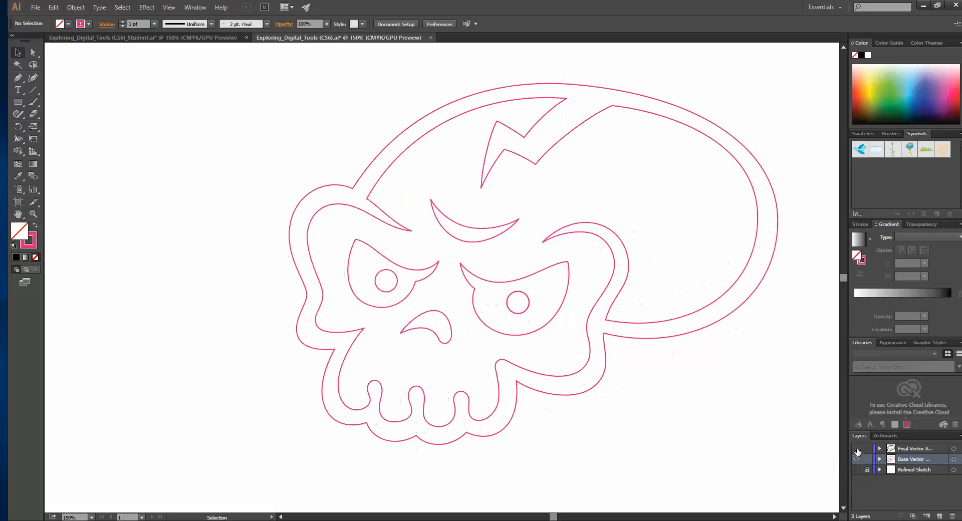
click(857, 449)
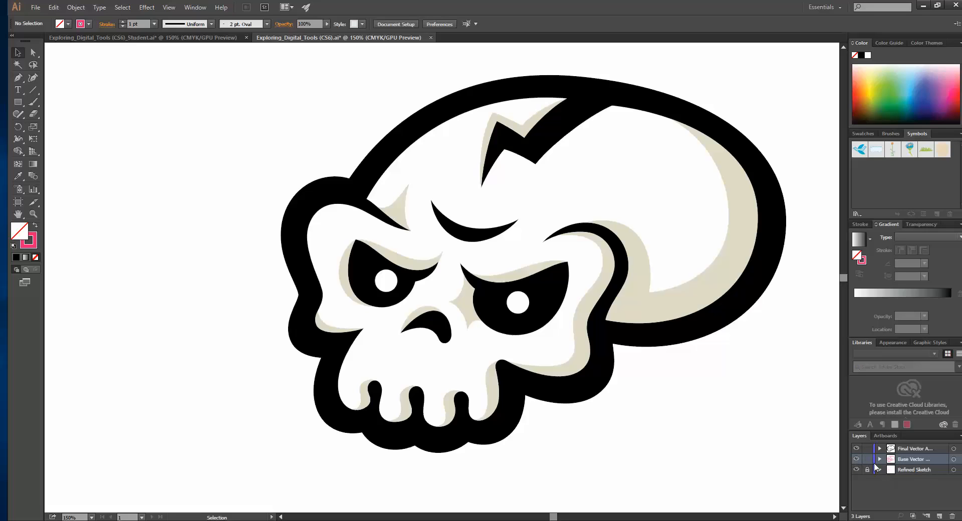
click(856, 449)
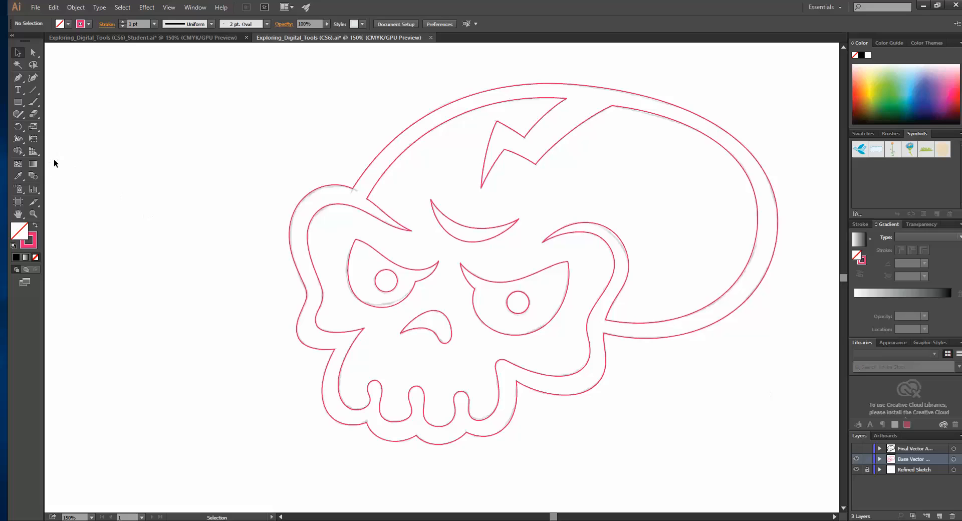
Step: Select all of the skull outlines on the Base Vector layer together
drag(169, 59, 803, 491)
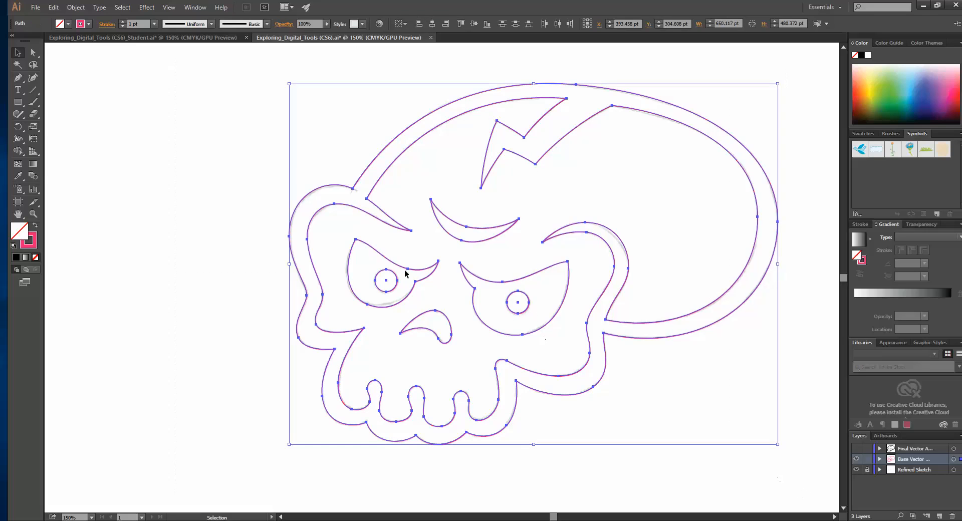
click(20, 142)
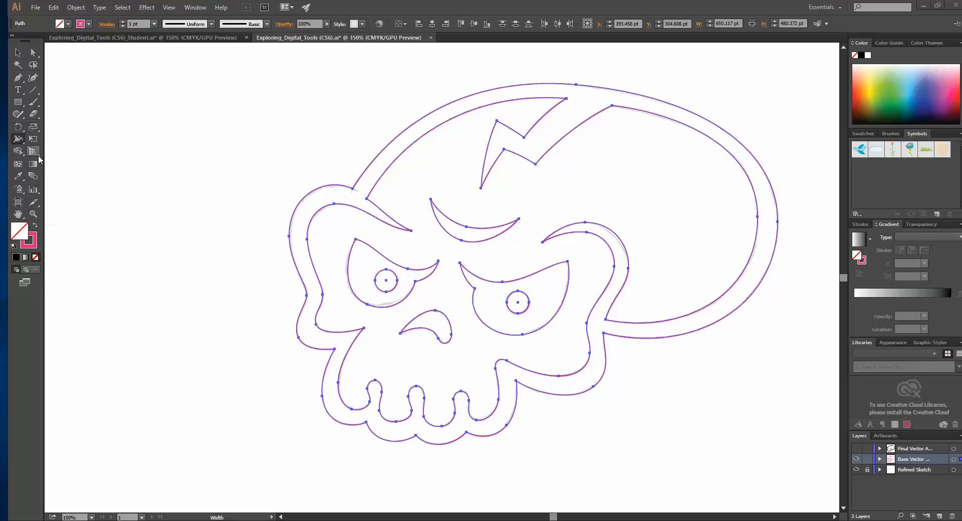
click(38, 155)
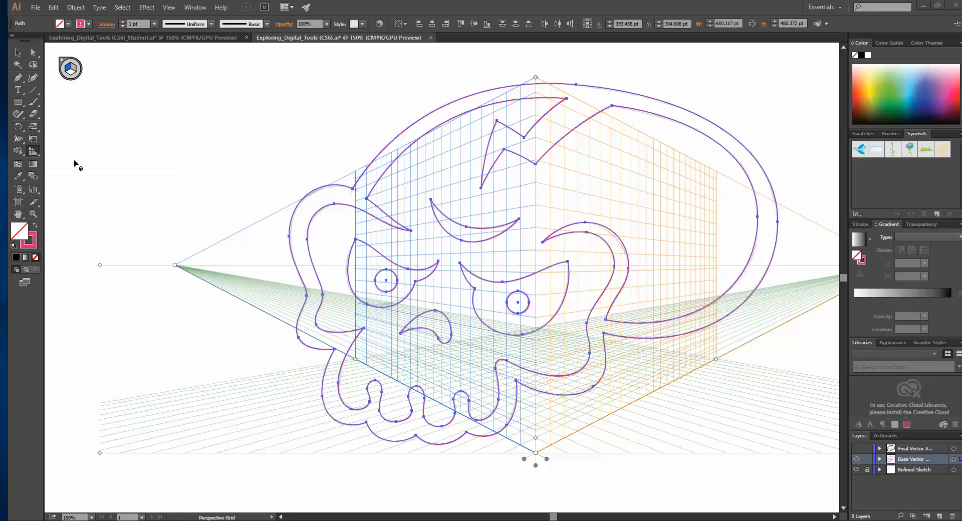
click(61, 60)
Step: Turn the selected outlines into a Live Paint group and fill the band between the outer and inner skull outlines with black
click(19, 151)
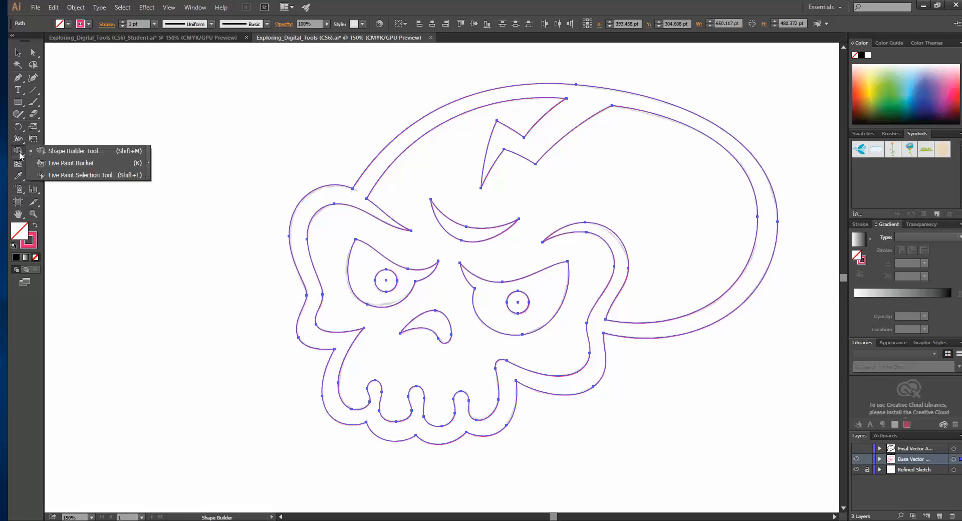
click(47, 167)
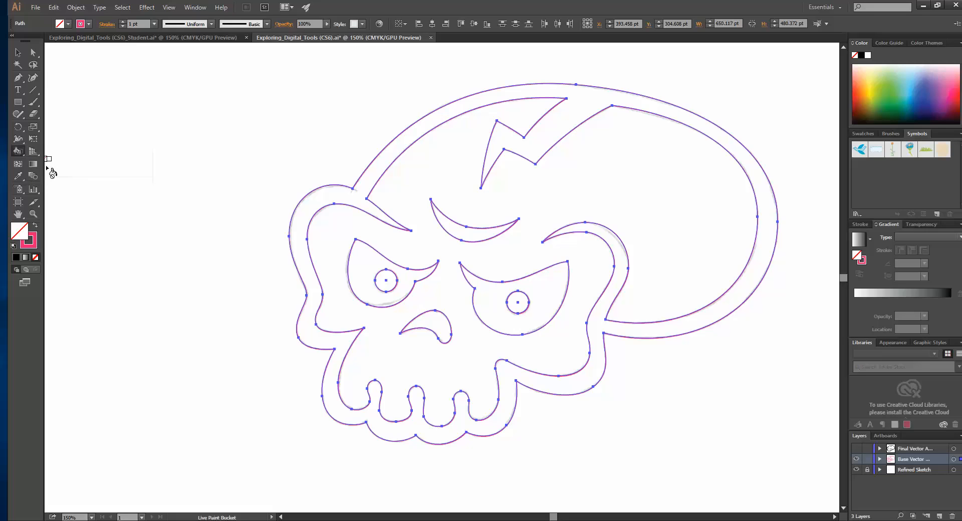
click(399, 151)
click(68, 23)
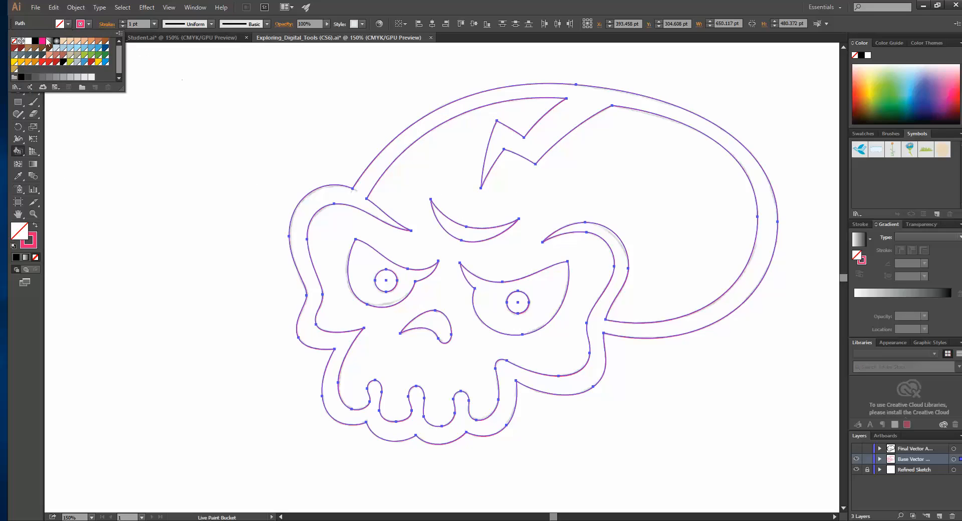
click(36, 41)
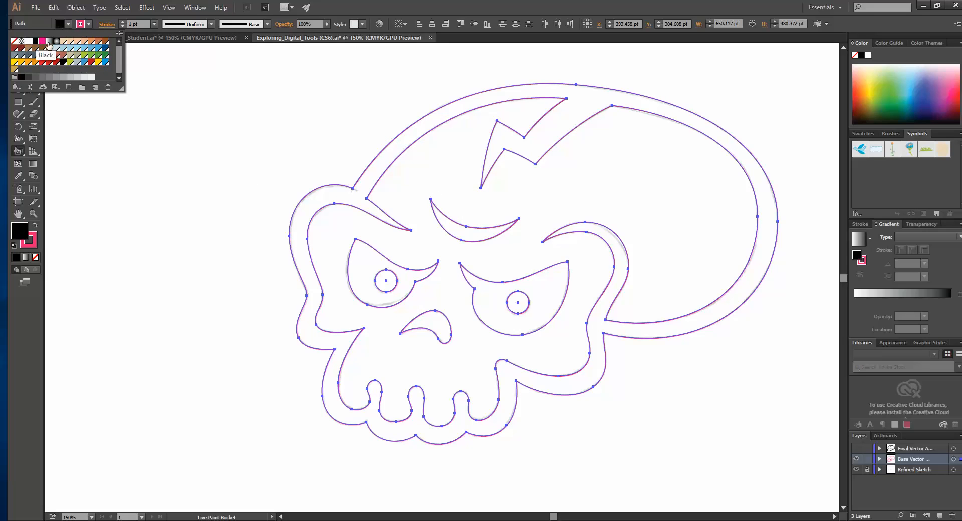
click(407, 141)
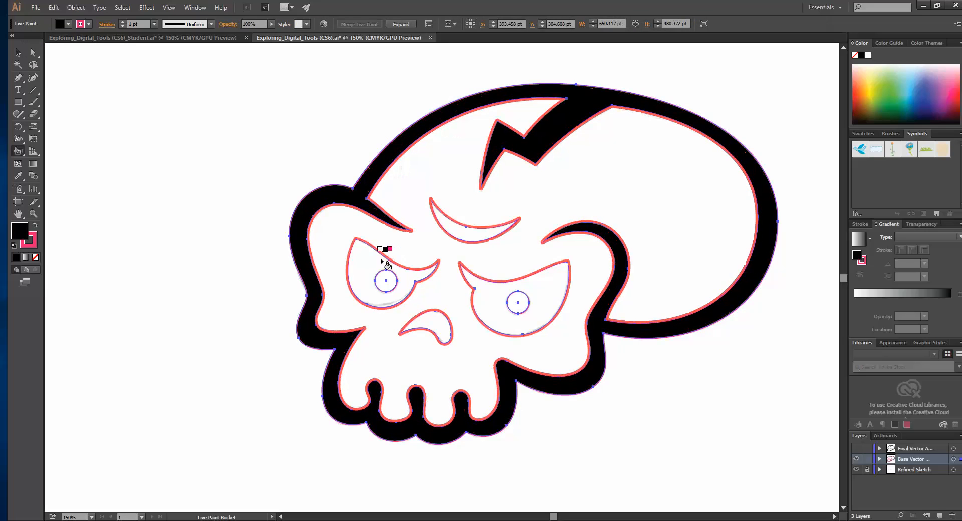
Step: Fill both eye sockets around the pupils, the nose and the brow crease with black using Live Paint Bucket
click(371, 270)
click(494, 303)
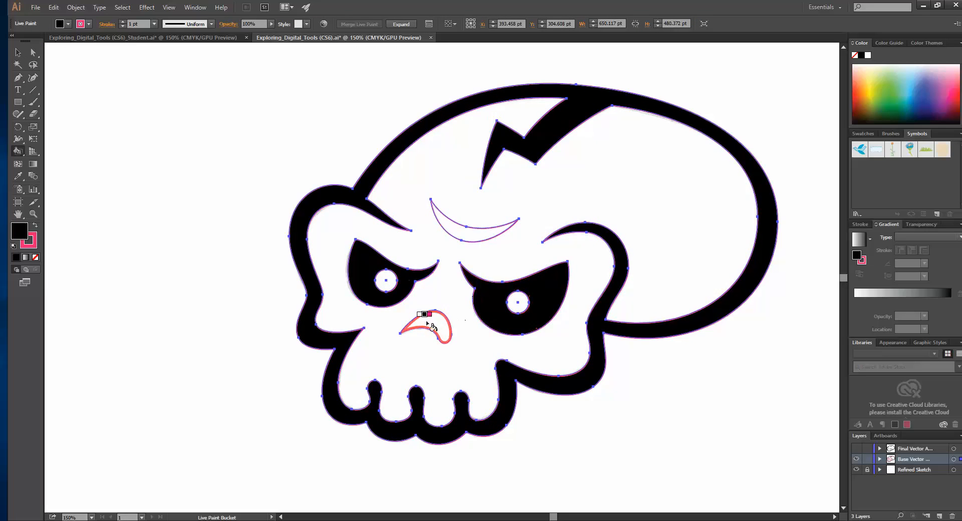
click(429, 328)
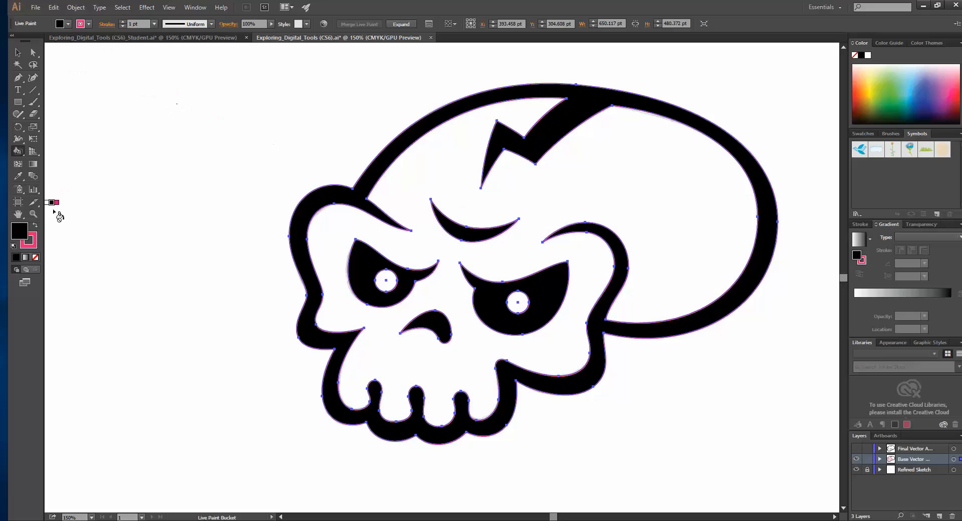
click(17, 52)
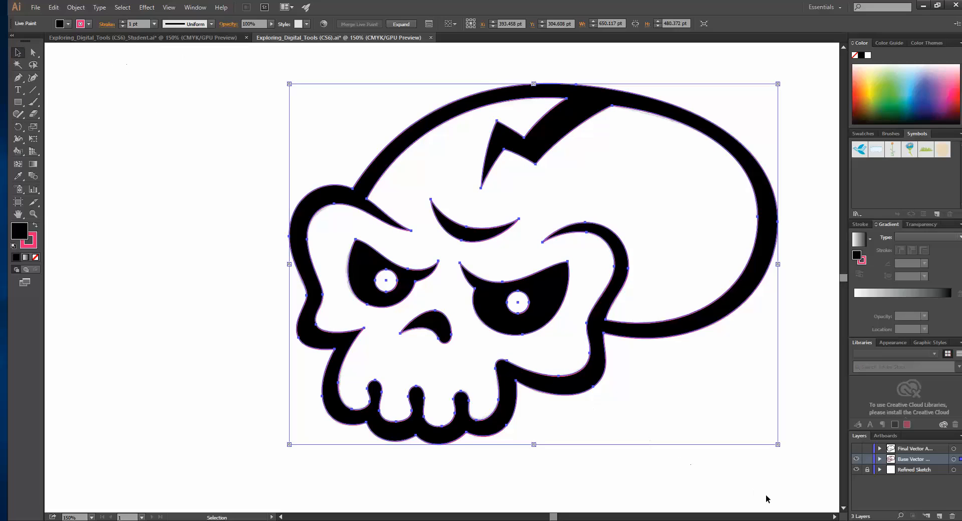
click(20, 153)
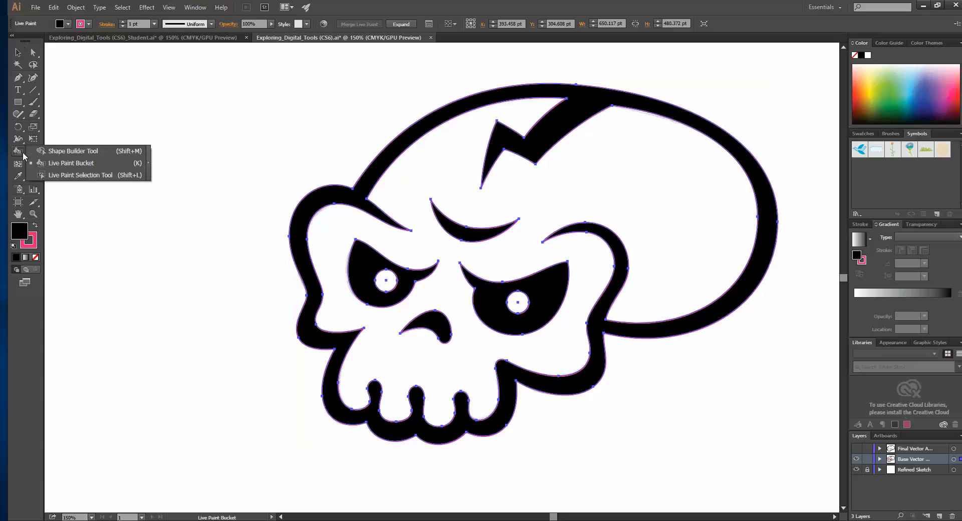
click(49, 166)
click(69, 24)
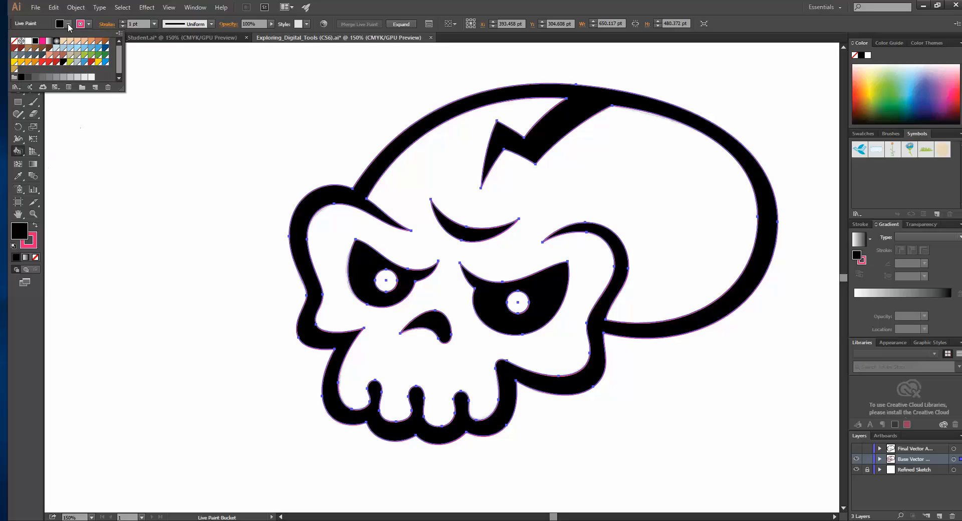
click(153, 50)
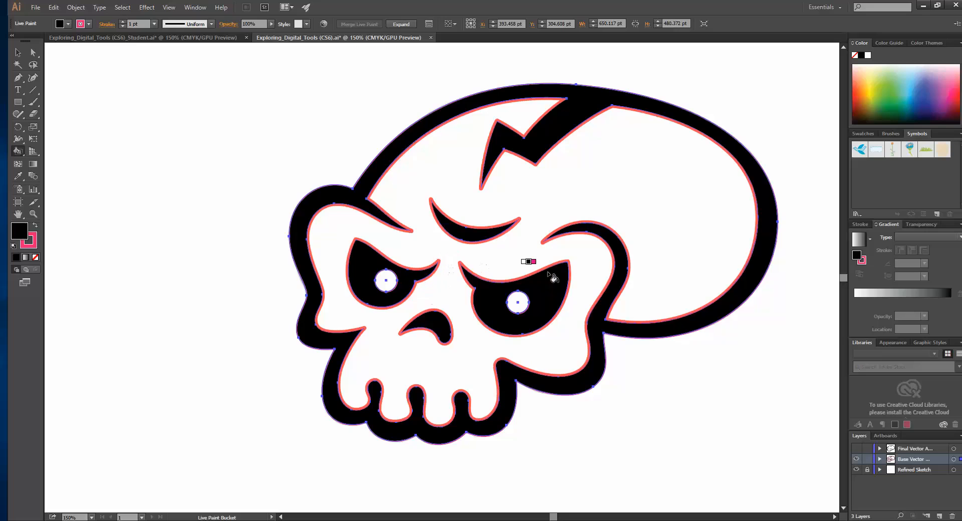
Step: Show the final vector layer in place of the Base Vector layer and examine the extent of its beige shading path
click(856, 459)
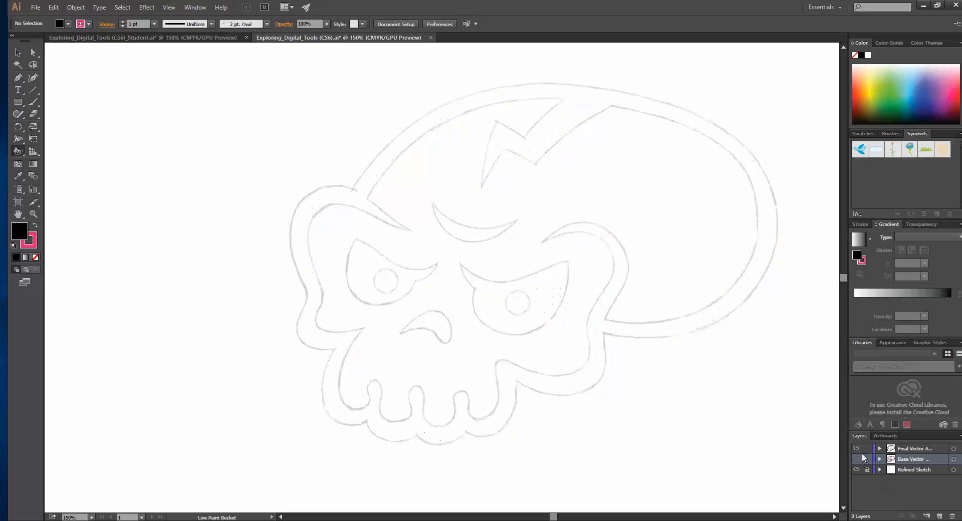
click(857, 448)
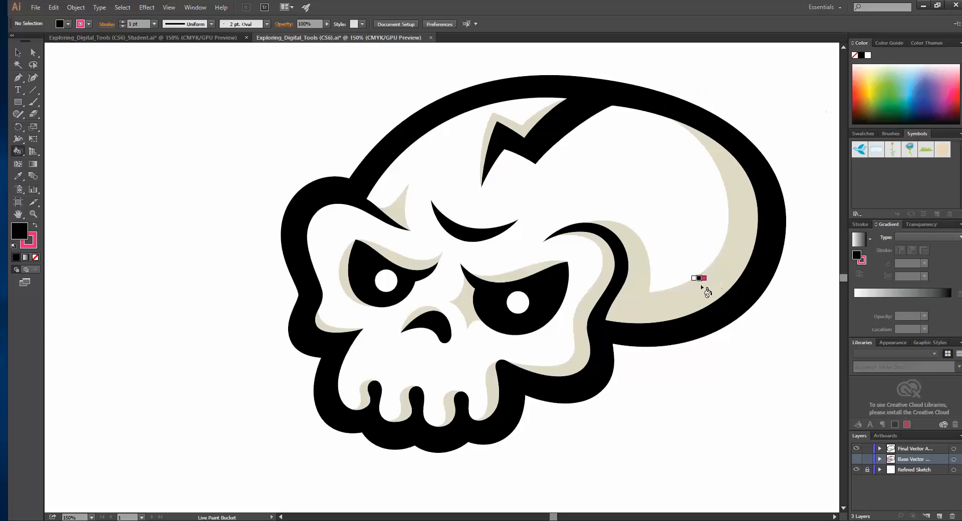
click(18, 52)
click(650, 309)
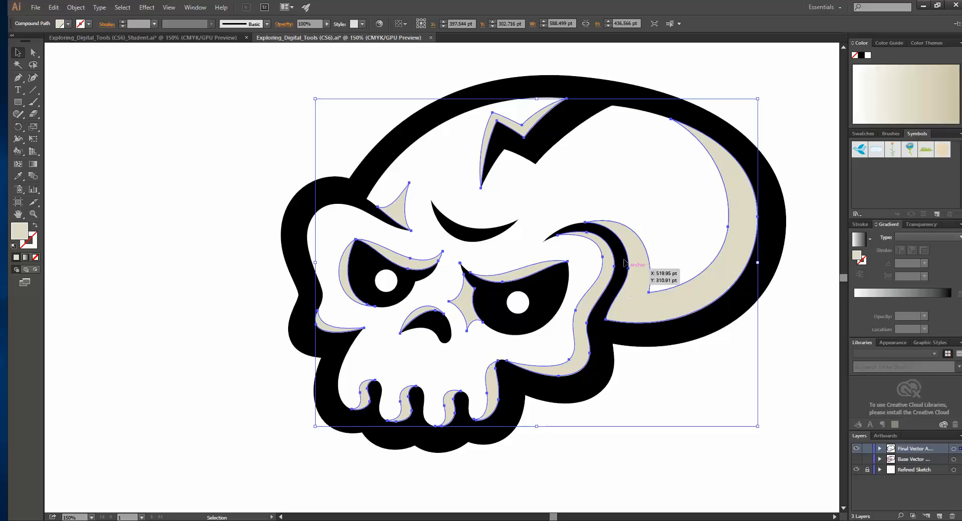
click(227, 132)
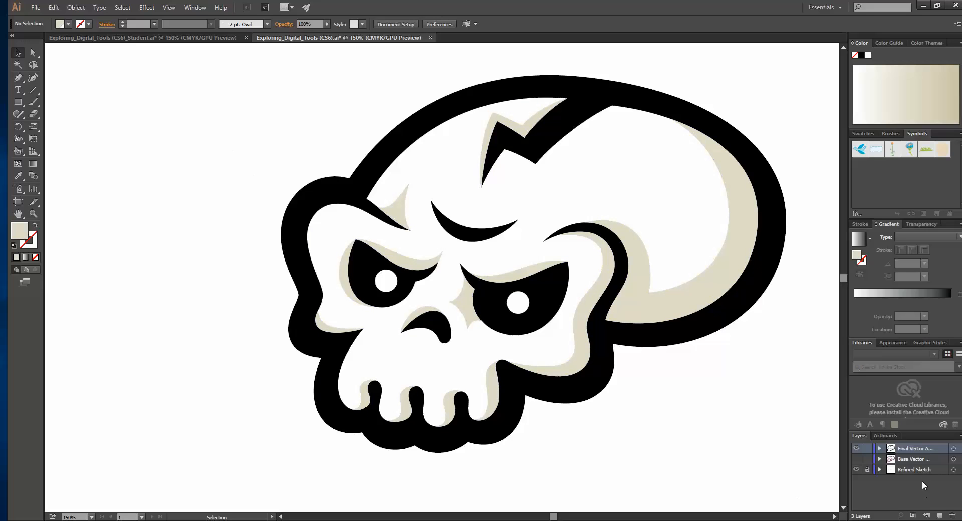
Step: Make the Base Vector layer active and visible beneath the final artwork
click(917, 460)
click(916, 449)
click(913, 459)
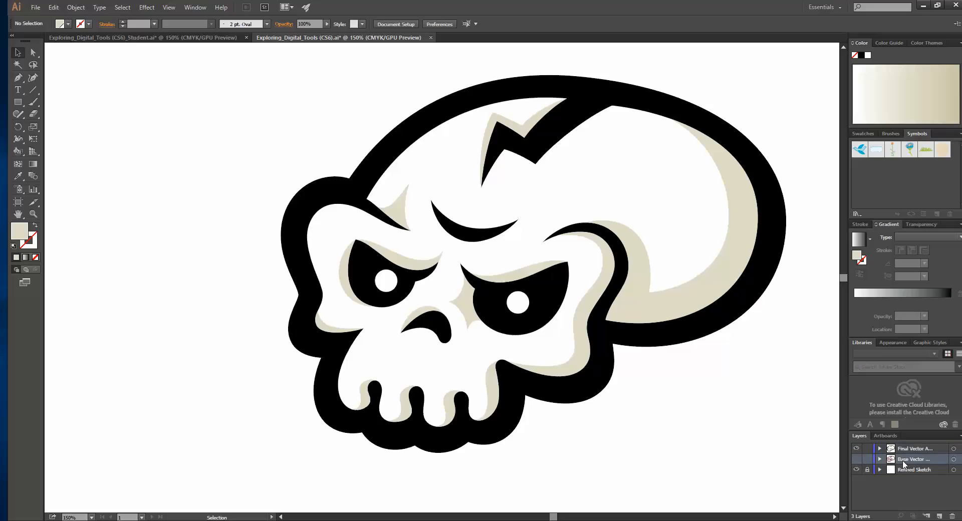
click(857, 459)
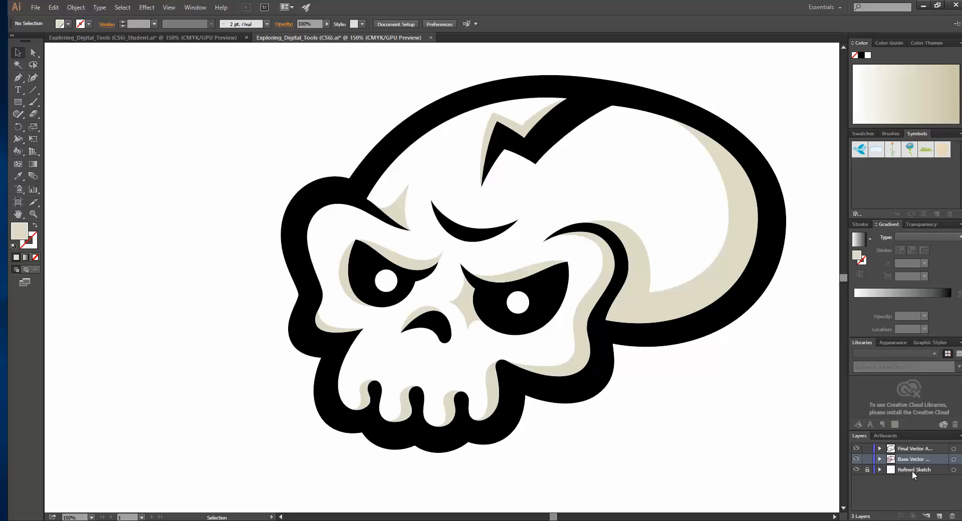